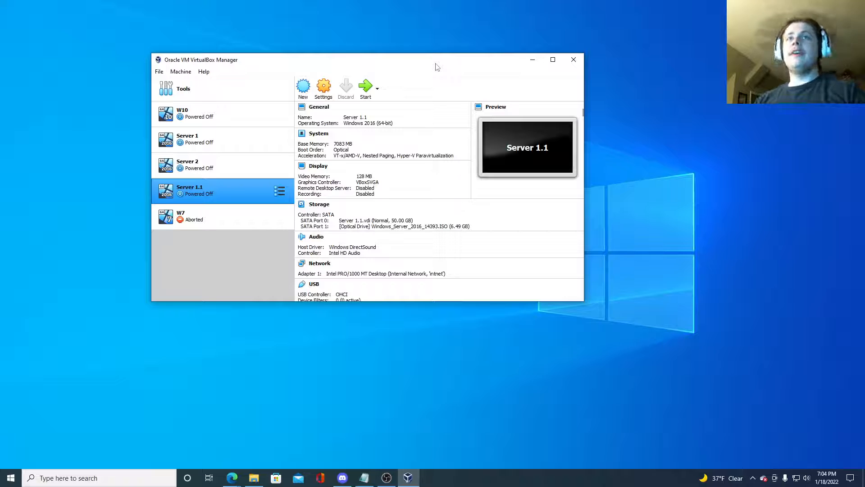
Step: Look through the configurations of the W10, Server 1, Server 2 and Server 1.1 virtual machines and the global tools page
mouse_move(449, 65)
left_mouse_down()
mouse_move(525, 101)
mouse_move(563, 107)
mouse_move(455, 71)
left_mouse_up()
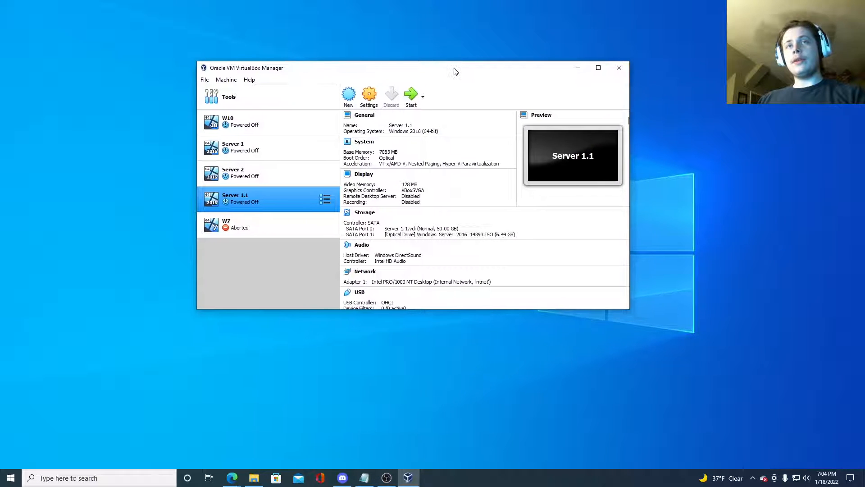
left_click(280, 180)
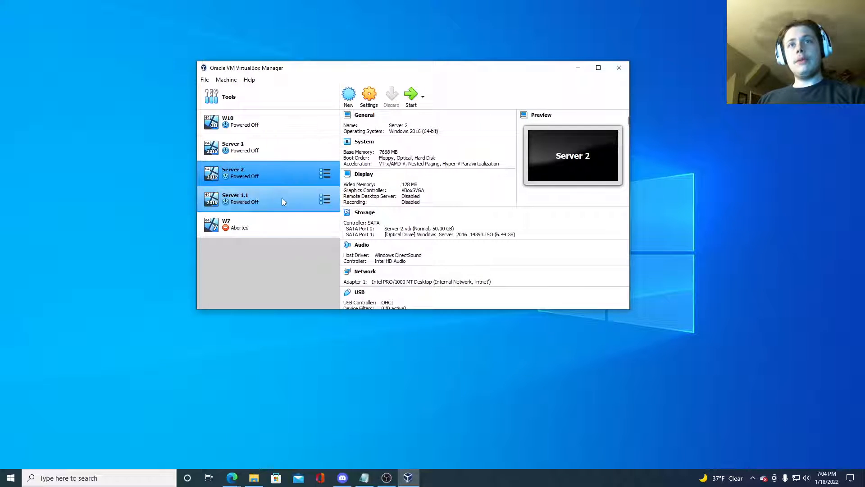
left_click(287, 198)
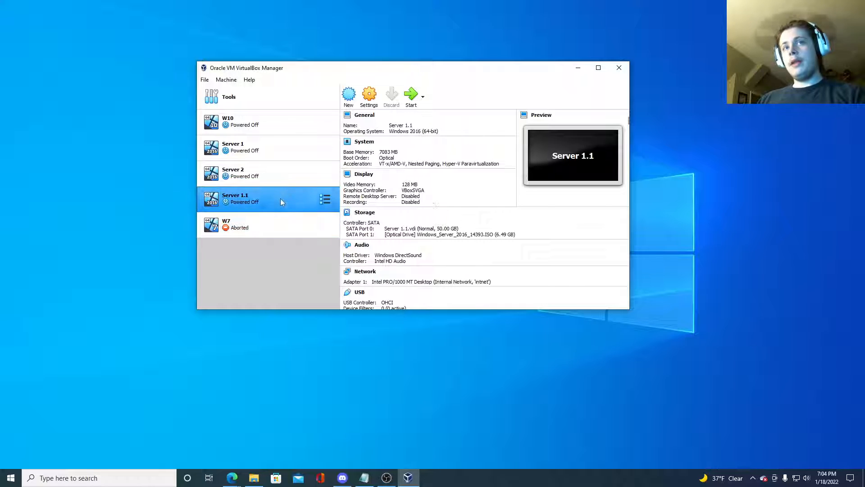
left_click(288, 174)
left_click(296, 150)
left_click(299, 121)
left_click(298, 96)
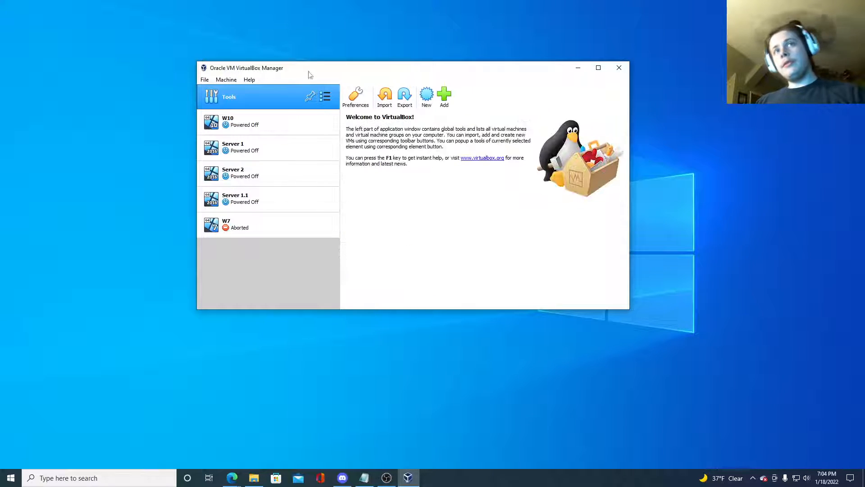
left_click(295, 121)
left_click(290, 150)
left_click(288, 174)
left_click(286, 194)
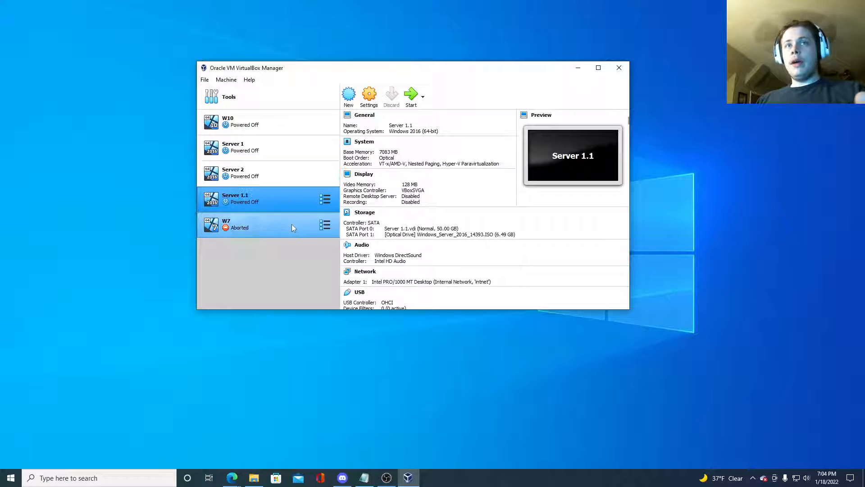
left_click(285, 173)
left_click(288, 150)
left_click(294, 127)
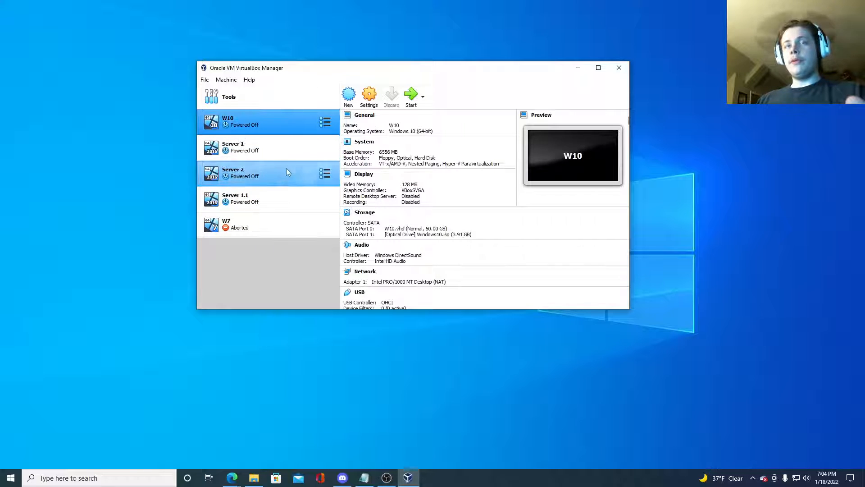
left_click(285, 172)
left_click(274, 196)
left_click_drag(291, 72, 285, 72)
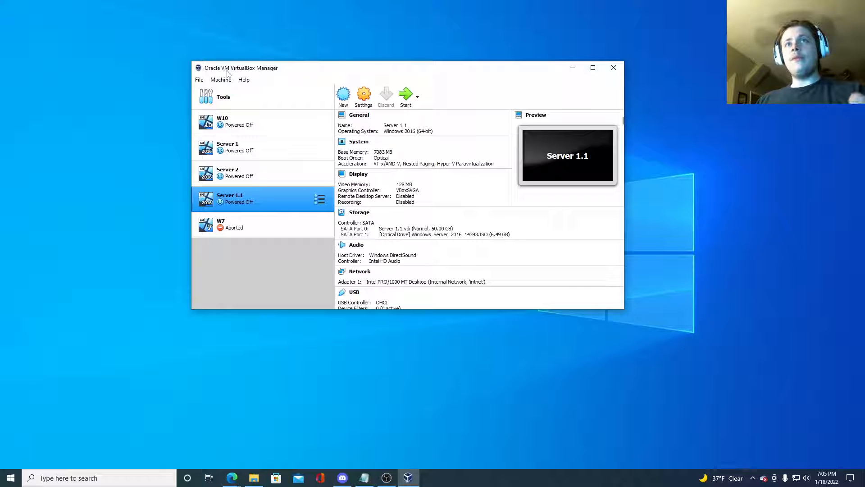
Step: Switch to Edge, search Google for "oraclebox" and open the virtualbox.org home page
left_click(231, 478)
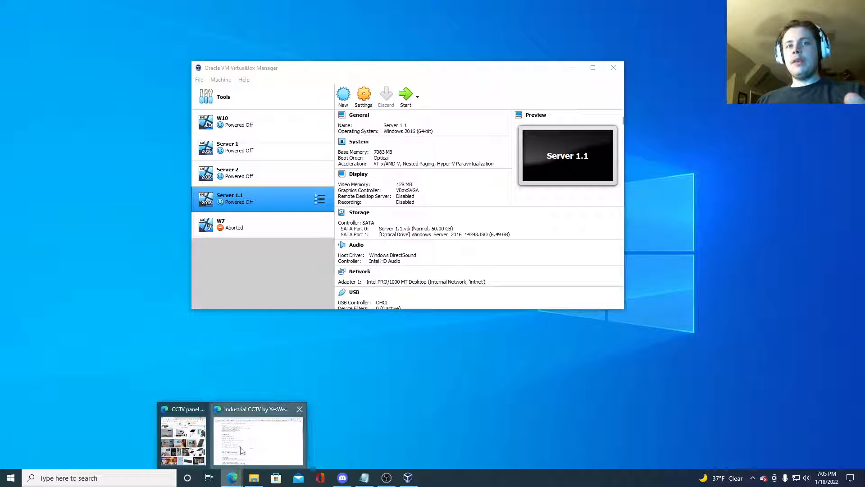
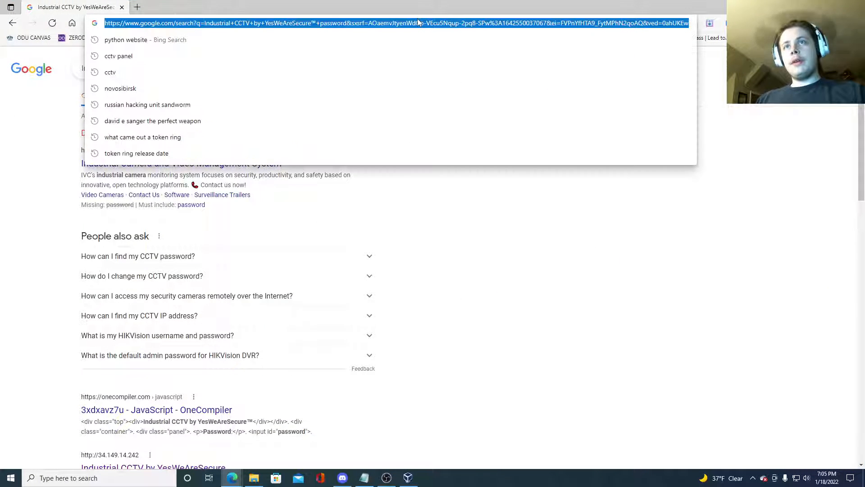
key("BackSpace")
type("google")
key("Return")
type("oraclebox")
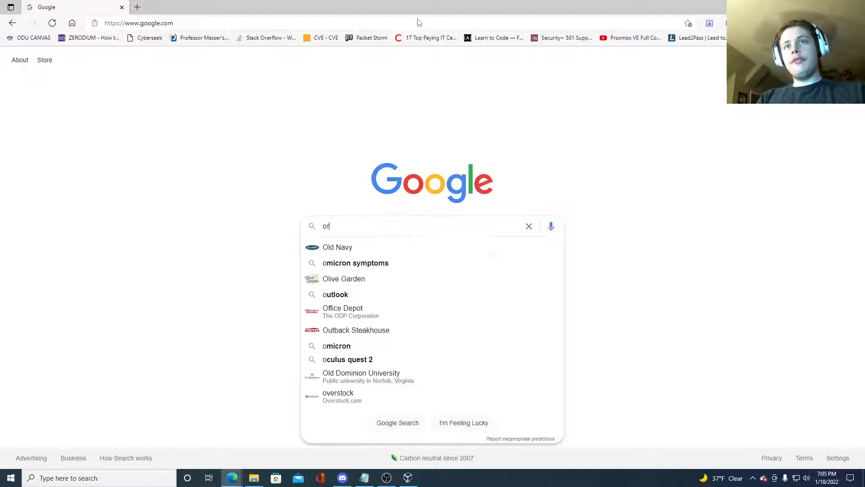
key("Return")
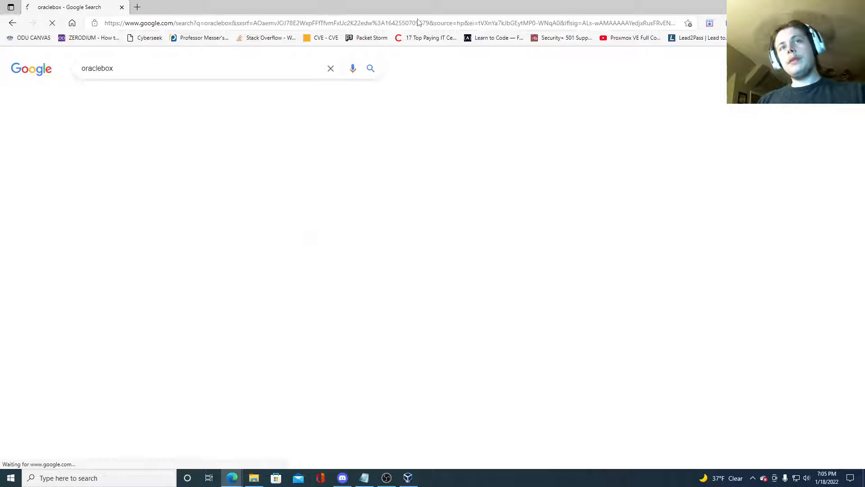
left_click(152, 180)
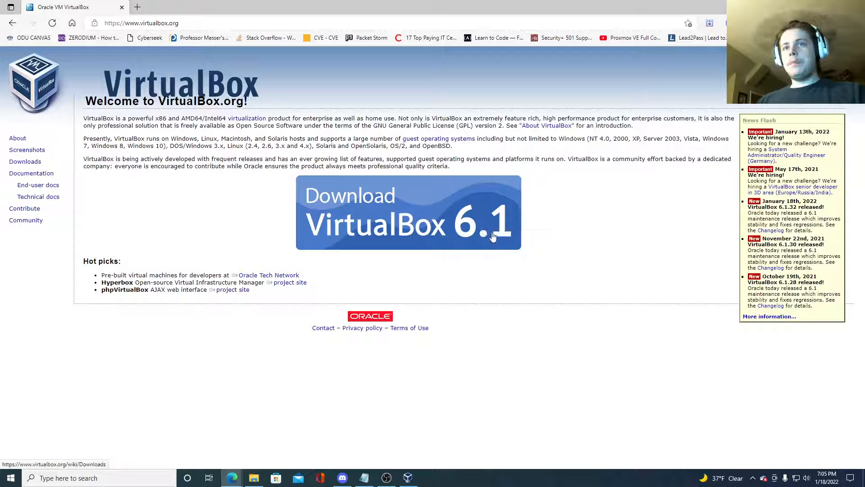
Step: Restore the browser to a smaller window and minimize it to return to VirtualBox Manager
left_click(261, 22)
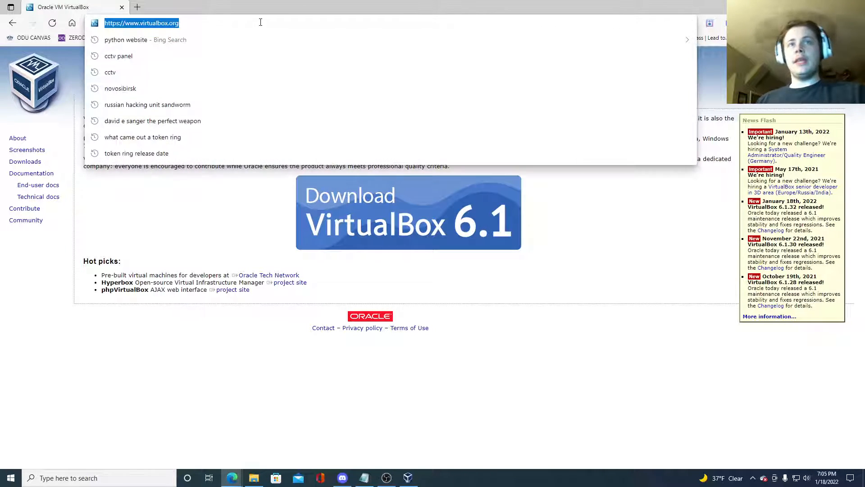
key("BackSpace")
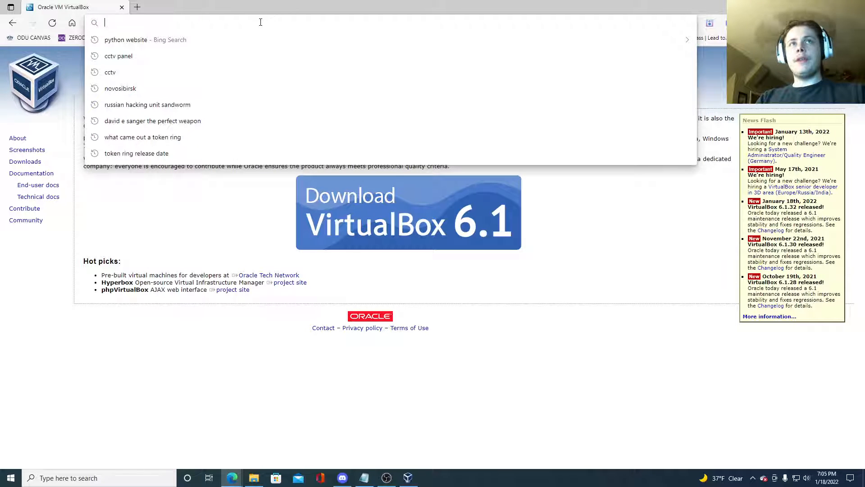
double_click(286, 10)
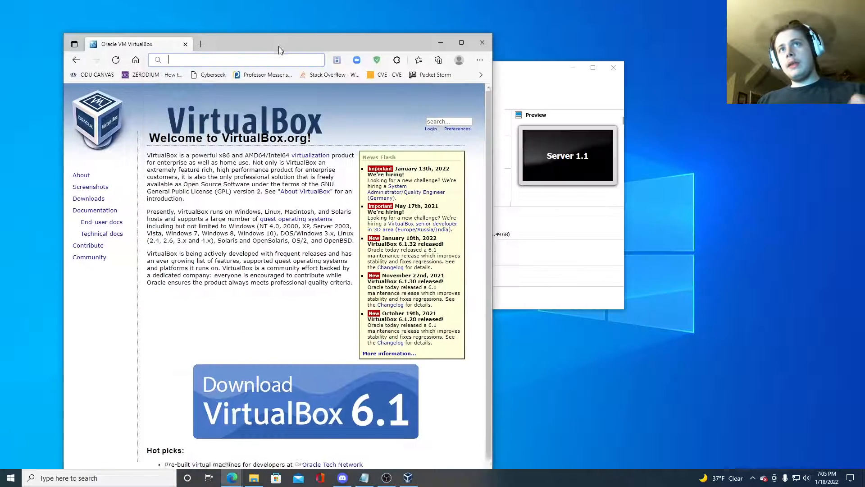
left_click_drag(401, 86, 471, 103)
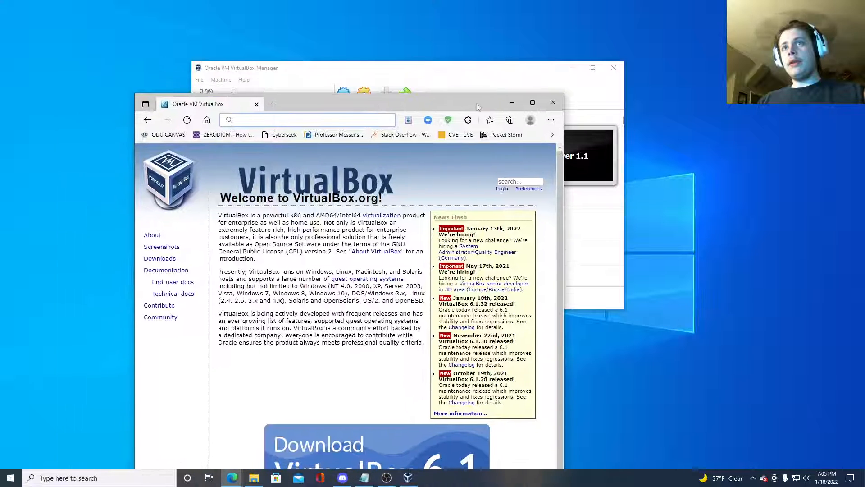
left_click(511, 102)
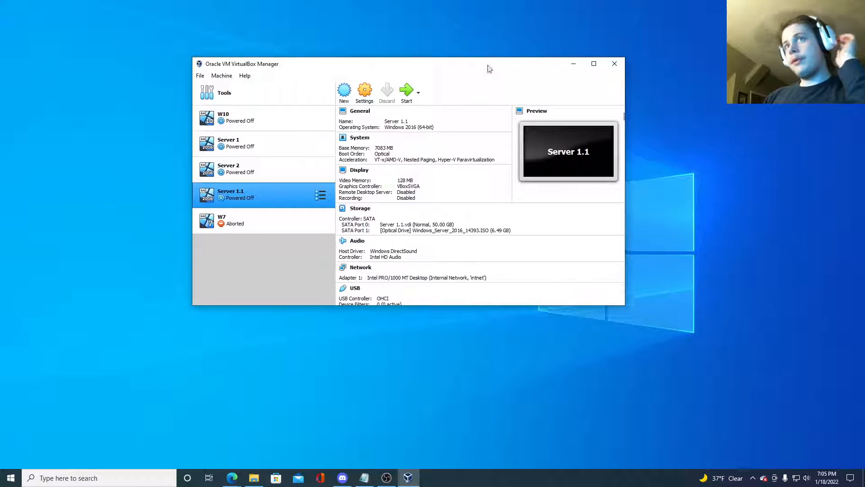
left_click_drag(486, 68, 495, 51)
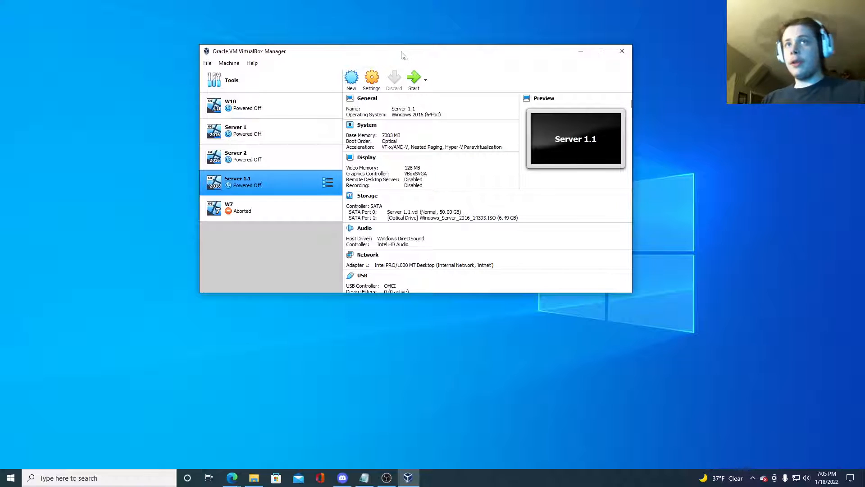
mouse_move(402, 55)
left_mouse_down()
mouse_move(388, 58)
mouse_move(396, 61)
left_mouse_up()
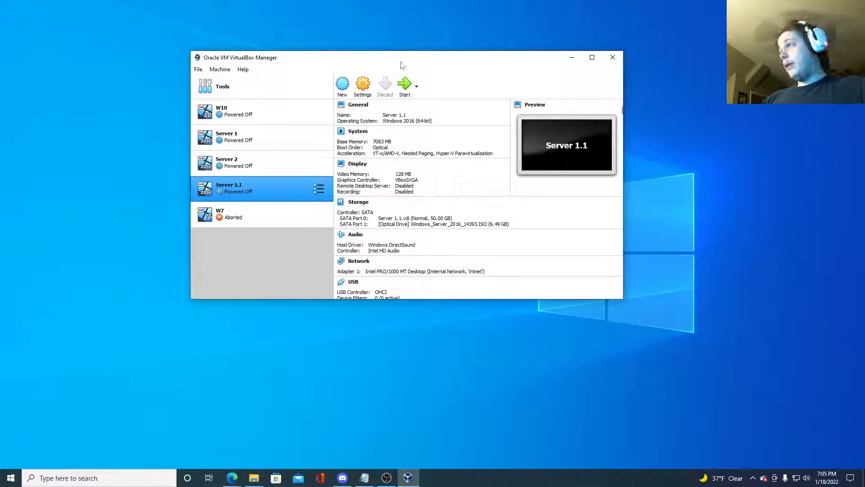
Step: Switch back to Edge, search Google for "linux distro iso files" in a new tab, and open the Linuxlookup ISO downloads result
mouse_move(232, 477)
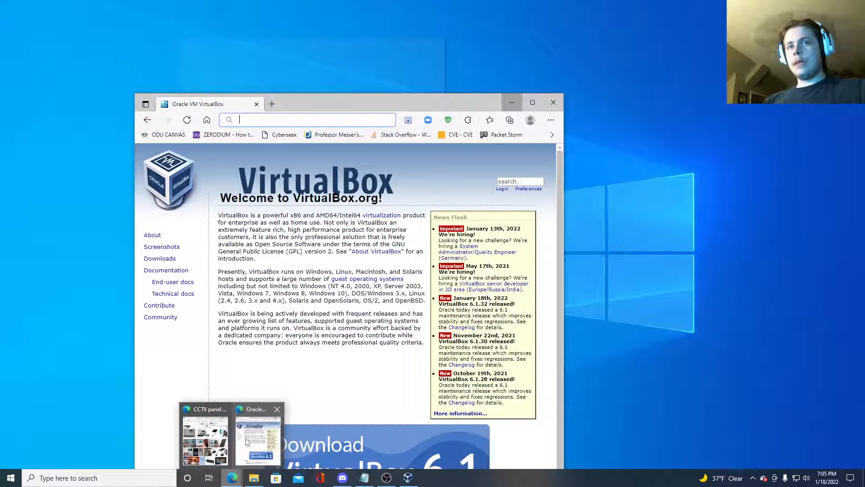
left_click(247, 442)
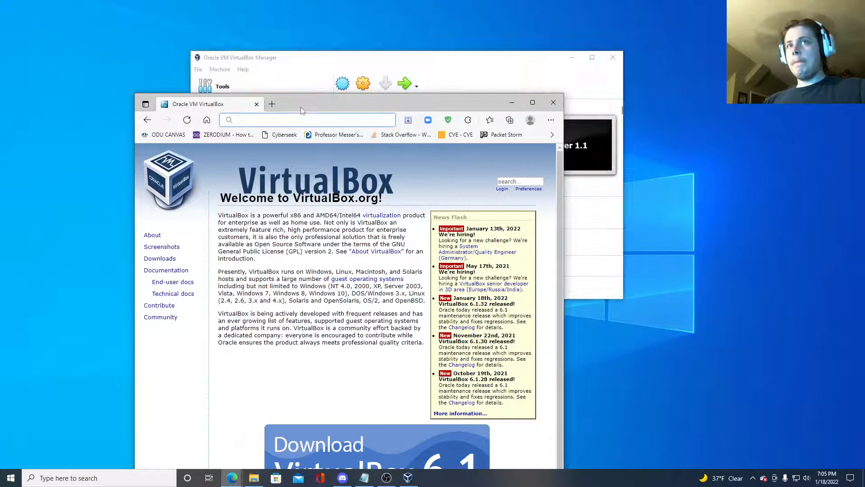
left_click_drag(301, 107, 311, 18)
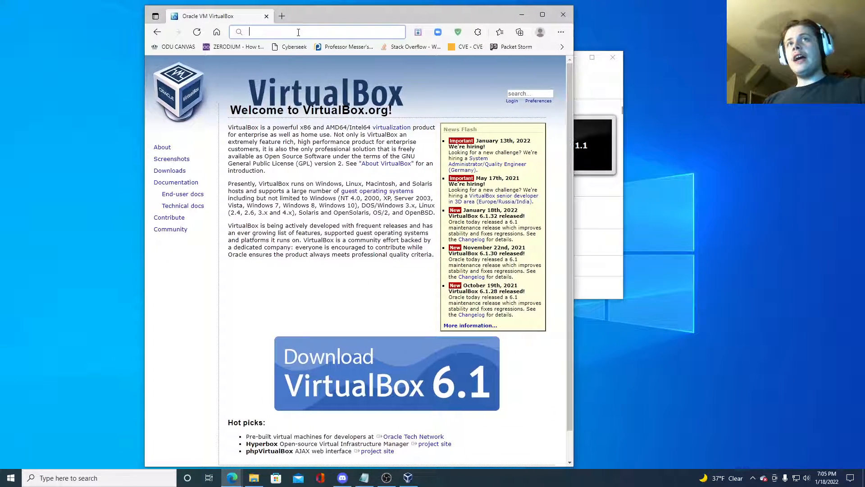
left_click(281, 16)
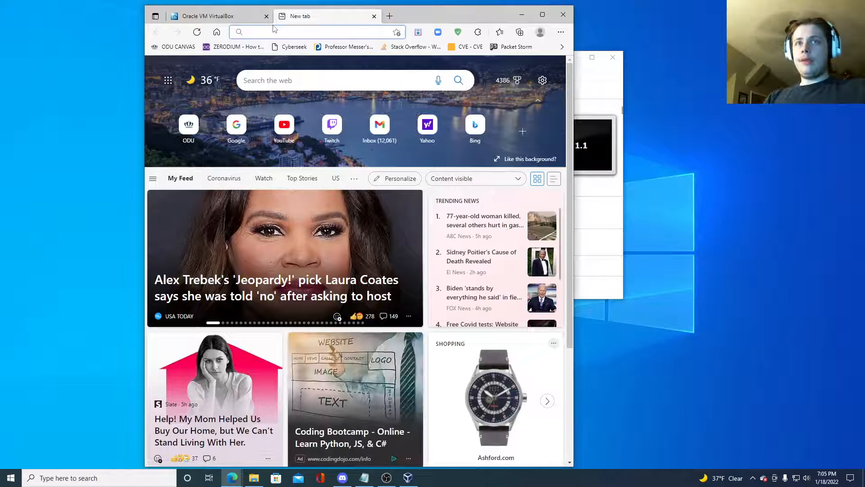
type("google")
key("Return")
type("l")
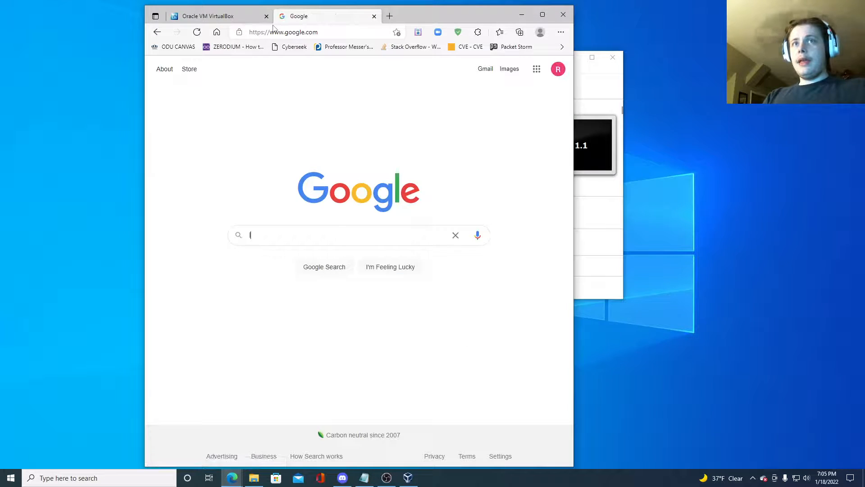
type("inux distro i")
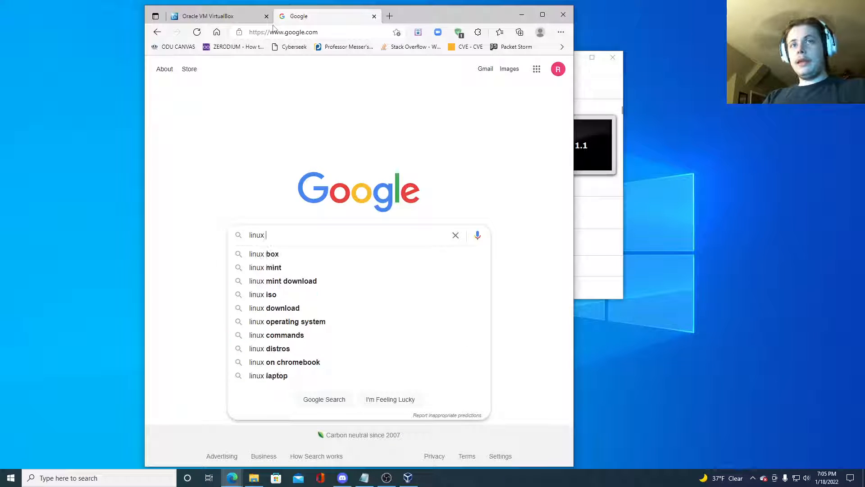
type("so files")
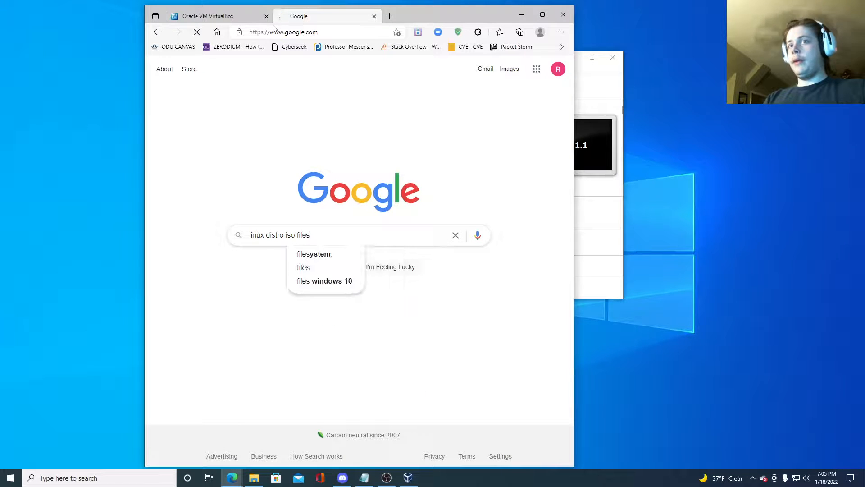
key("Return")
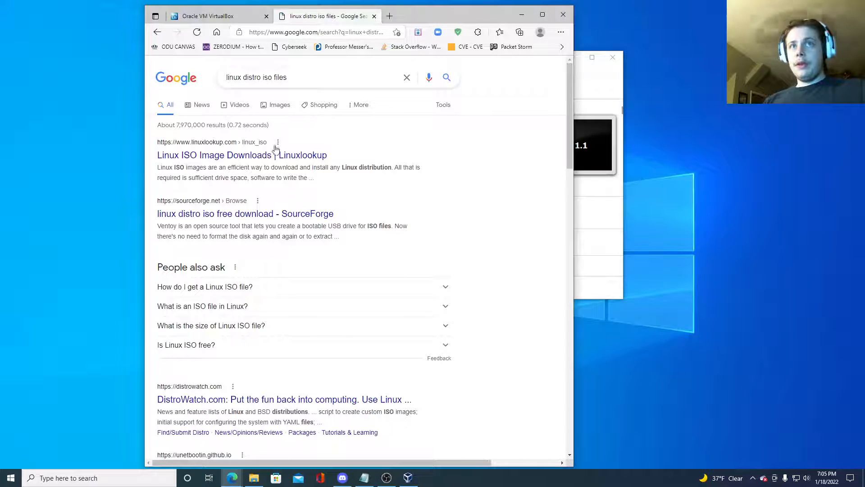
left_click(252, 141)
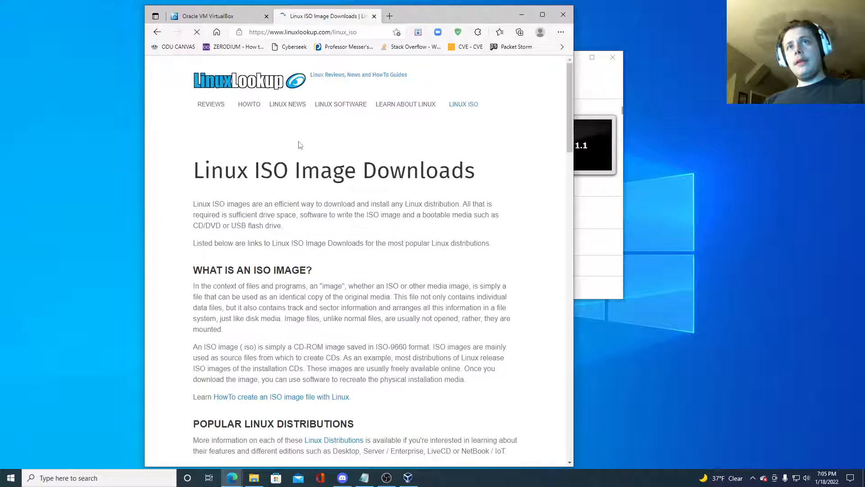
Step: Examine the ISO download links listed for the popular Linux distributions
scroll(271, 190, "down", 7)
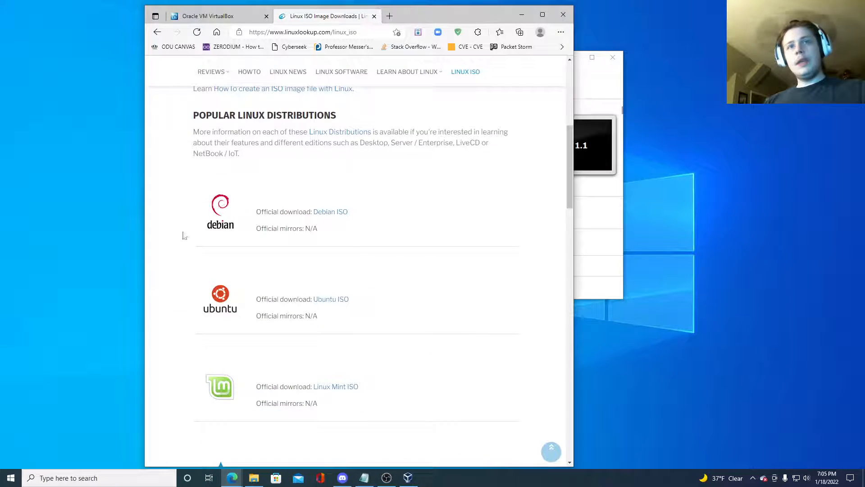
scroll(221, 244, "down", 1)
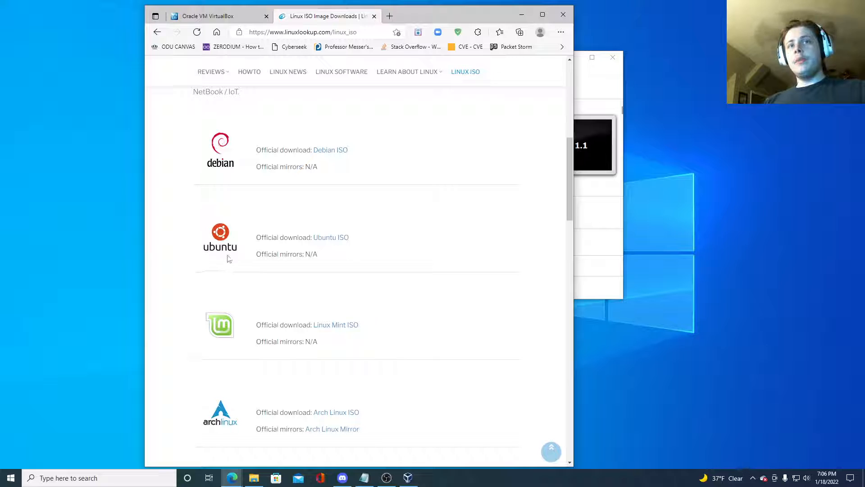
scroll(229, 258, "down", 1)
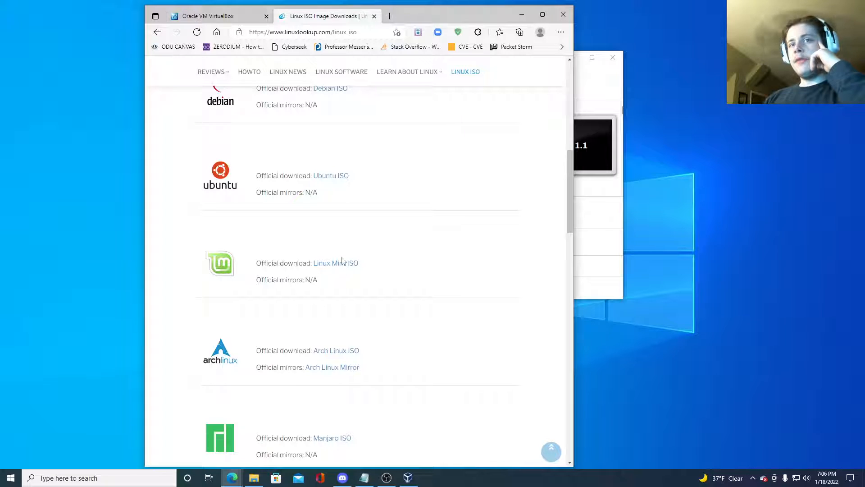
scroll(264, 294, "down", 1)
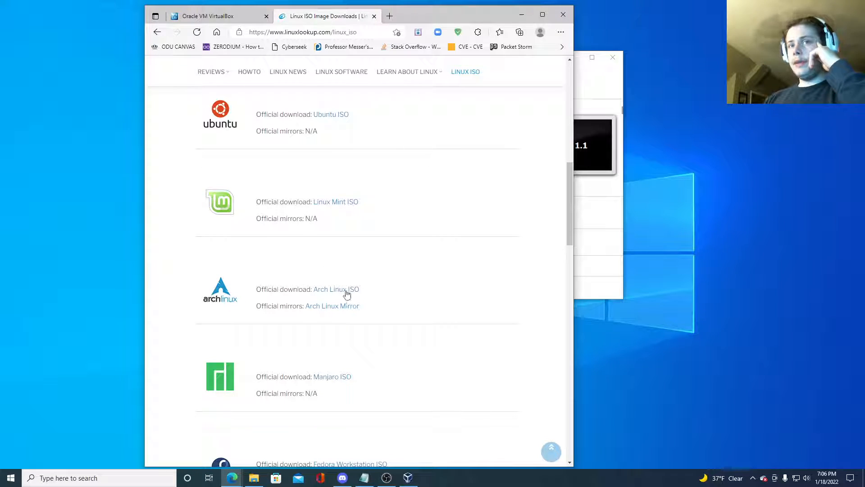
scroll(333, 306, "down", 1)
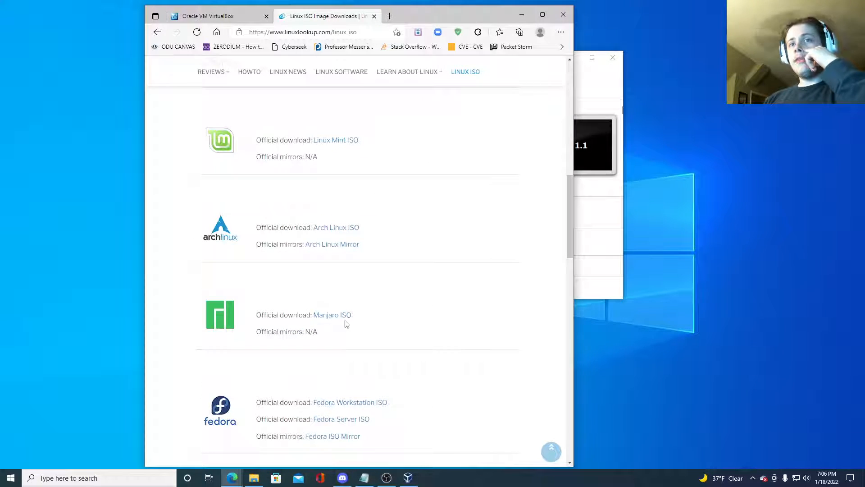
scroll(342, 328, "down", 1)
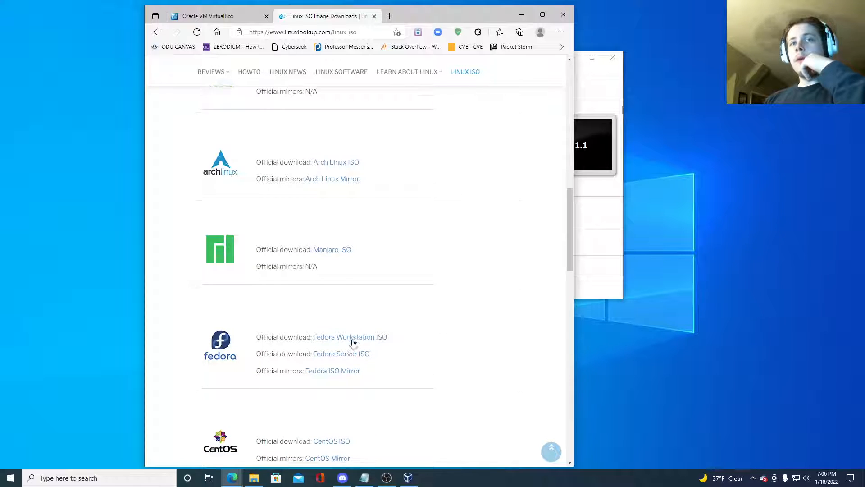
scroll(315, 338, "down", 2)
scroll(279, 342, "down", 1)
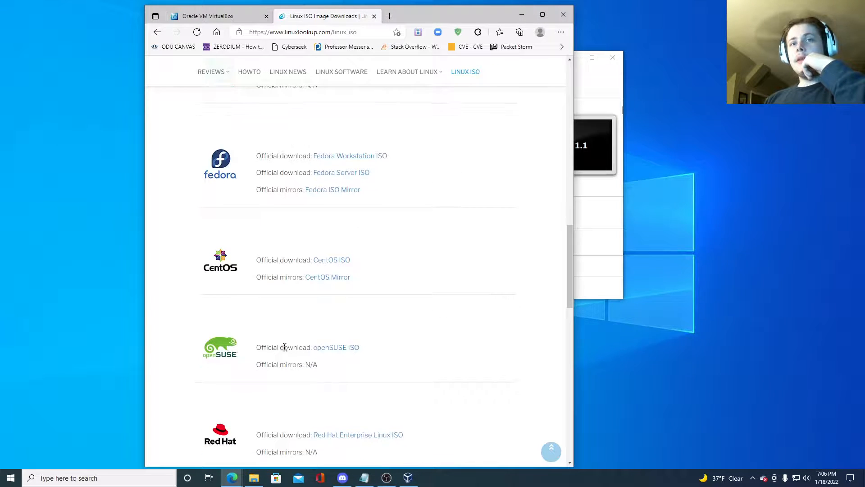
Step: Look through the remaining distribution ISO links, open the Debian ISO download page to view its images, and leave it
scroll(344, 355, "down", 4)
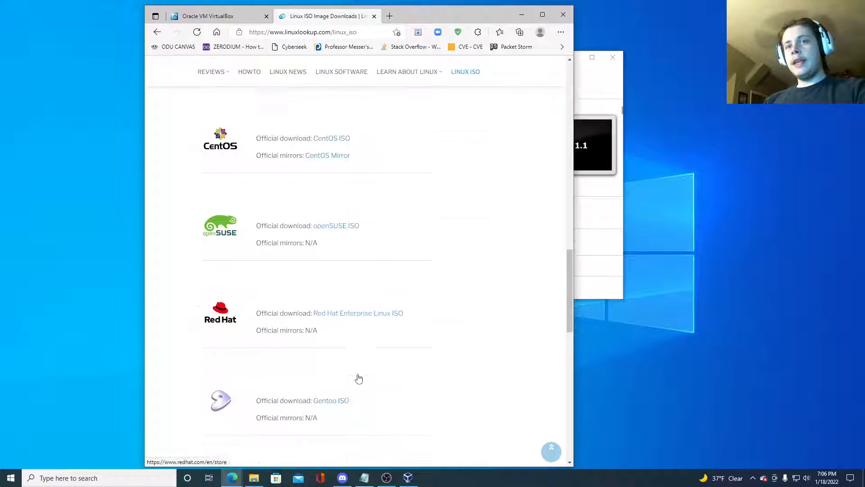
scroll(364, 360, "down", 6)
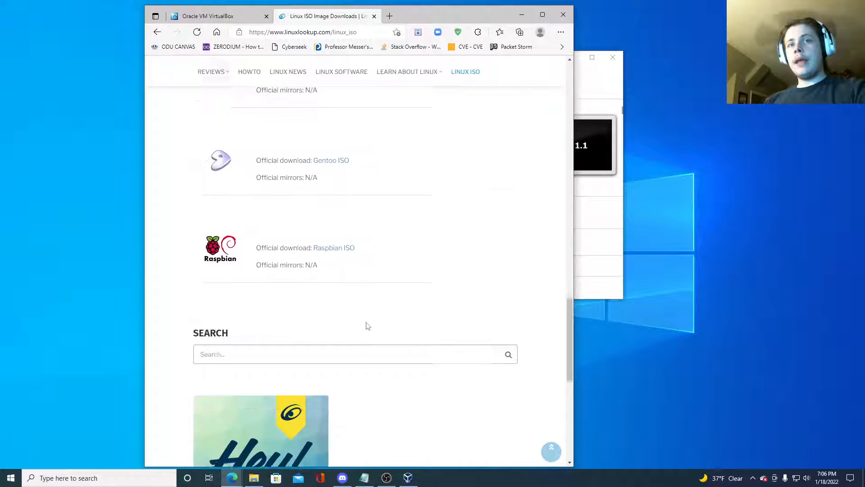
scroll(371, 311, "up", 10)
scroll(378, 301, "up", 8)
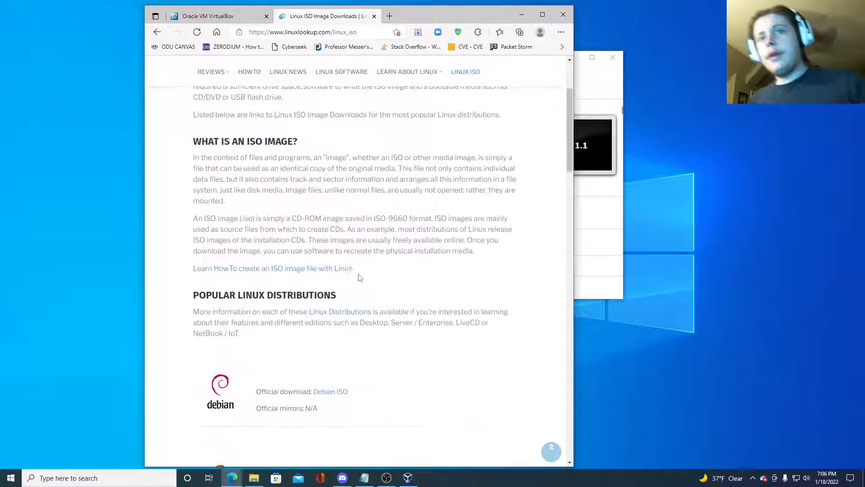
scroll(341, 250, "down", 3)
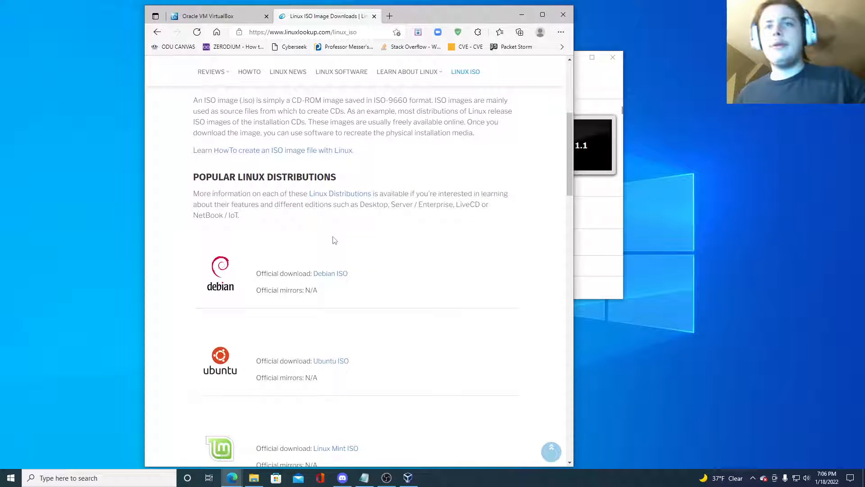
left_click(329, 276)
scroll(316, 149, "down", 3)
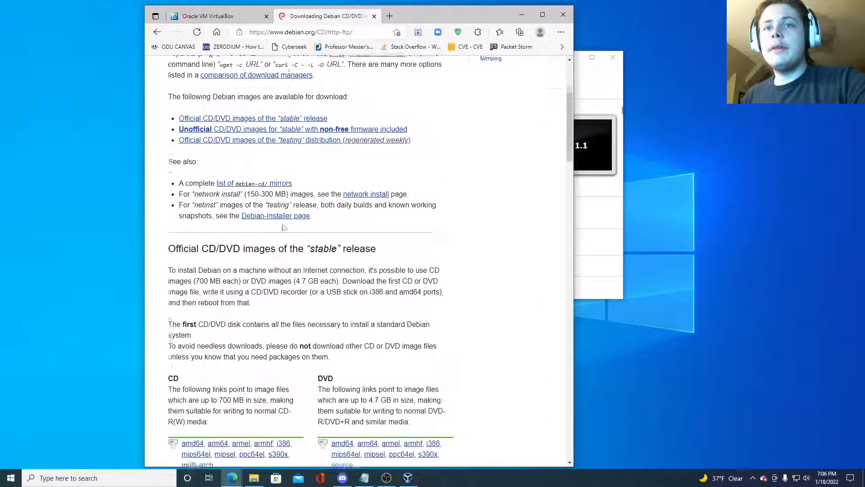
scroll(270, 135, "up", 3)
left_click(157, 32)
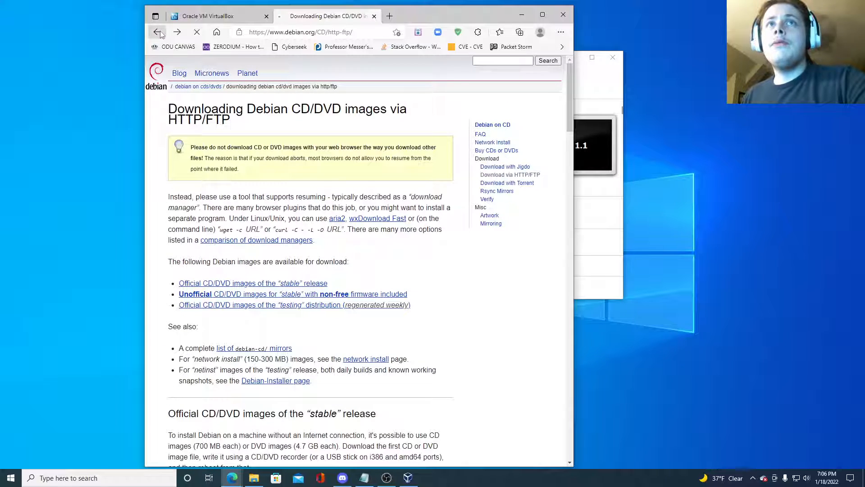
Step: Return to the Google results, search for "windows 10 iso" and open Microsoft's Windows 10 download page
left_click(157, 32)
left_click_drag(292, 78, 216, 80)
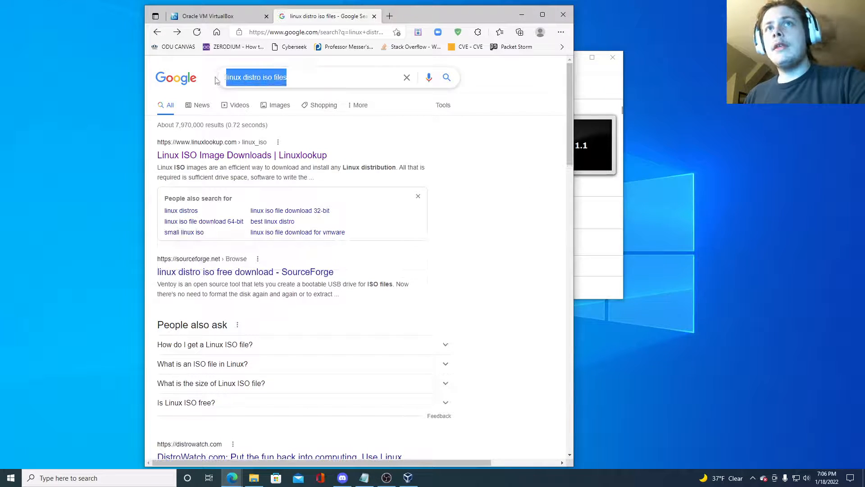
type("windows 10 iso")
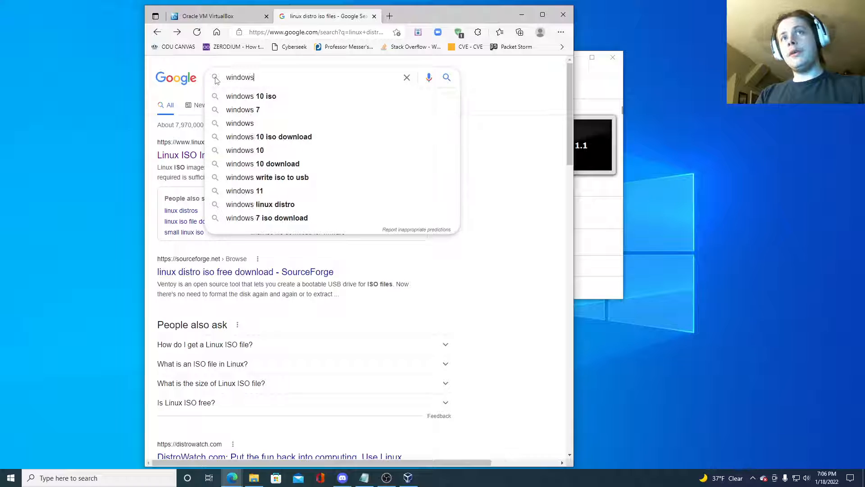
key("Return")
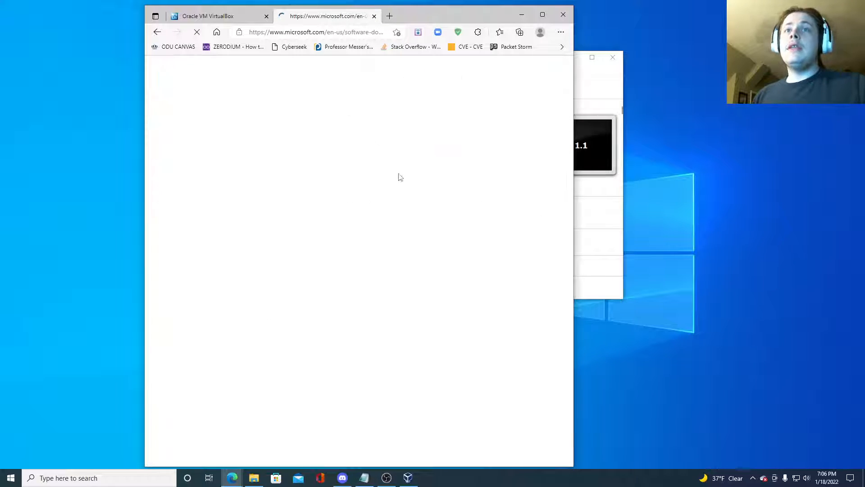
Step: Examine the Windows 10 download page, including the "Create Windows 10 installation media" section
scroll(342, 165, "down", 5)
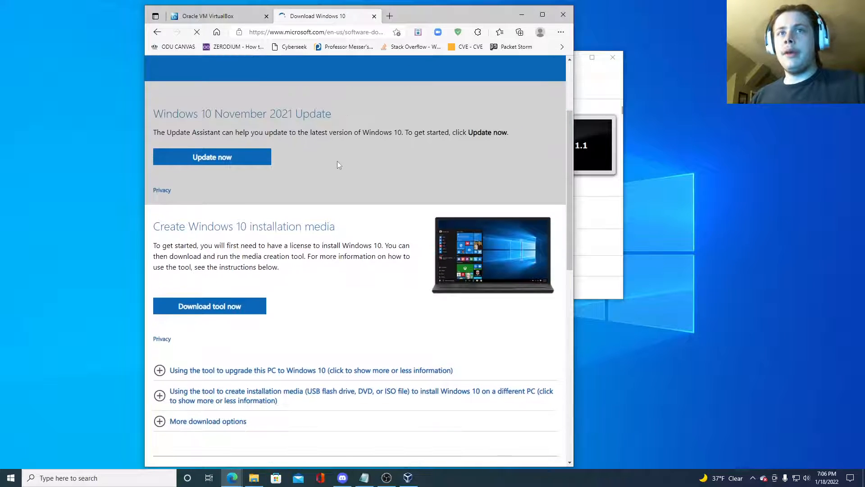
scroll(334, 161, "down", 3)
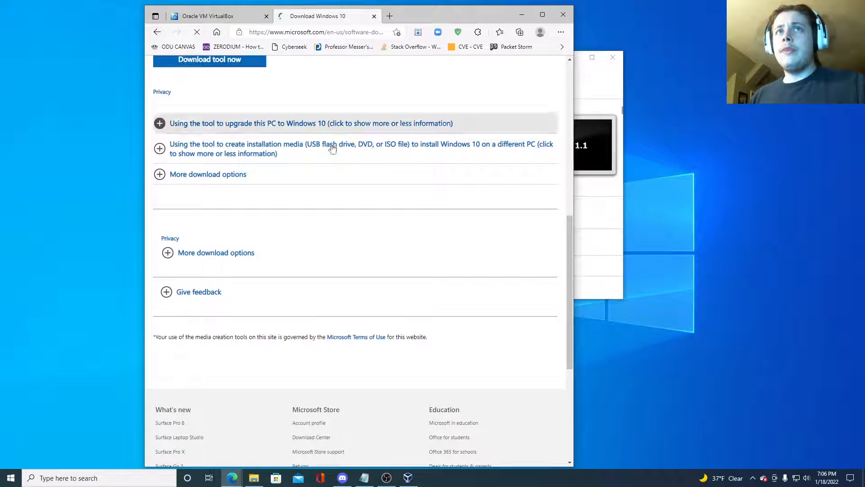
scroll(292, 164, "up", 4)
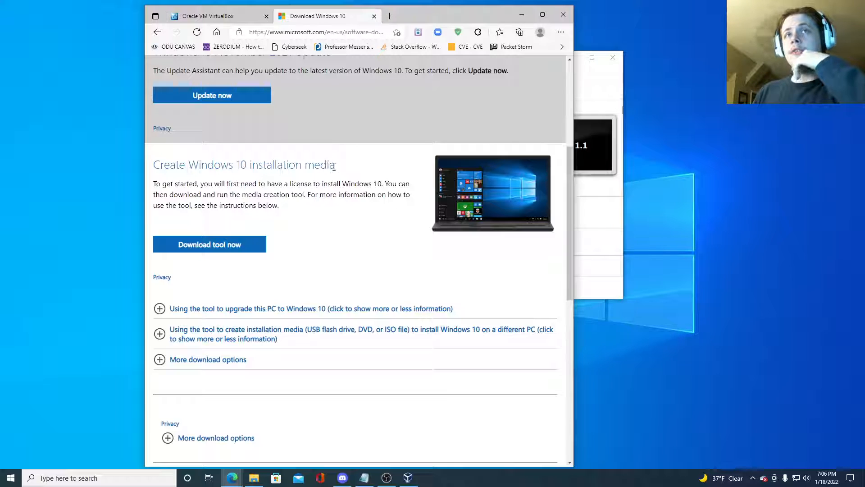
left_click_drag(333, 167, 153, 164)
left_click(227, 213)
scroll(235, 207, "up", 5)
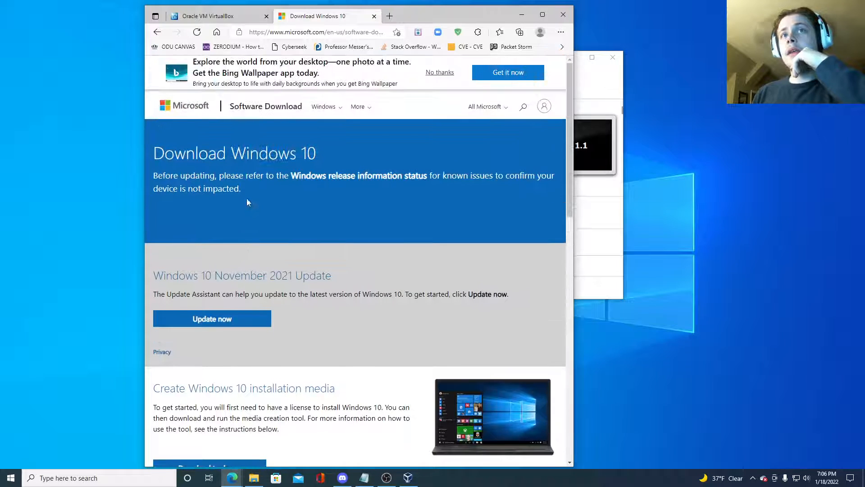
Step: Go back to Google, search for "RUFUS" and open the rufus.ie site
left_click(157, 33)
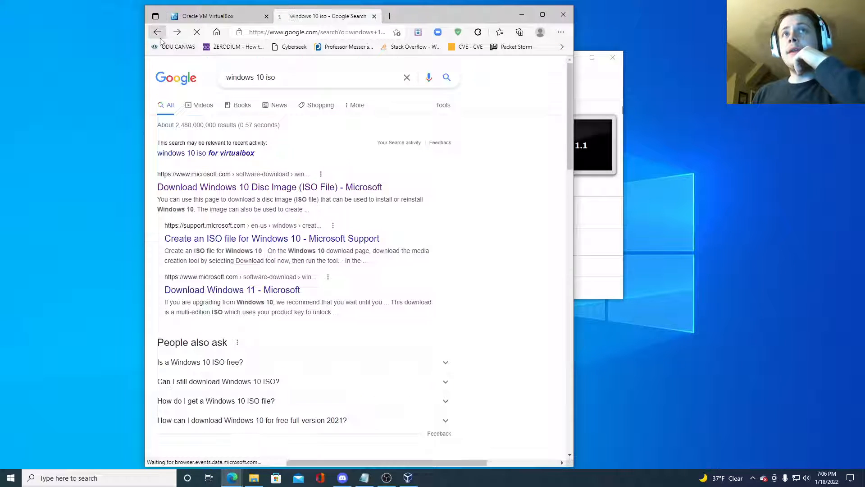
left_click_drag(277, 77, 118, 18)
key("BackSpace")
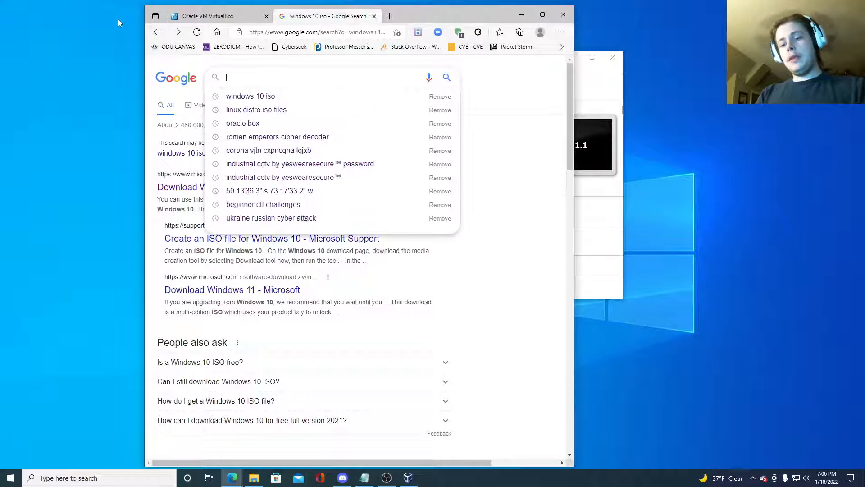
type("RUFUS")
key("Return")
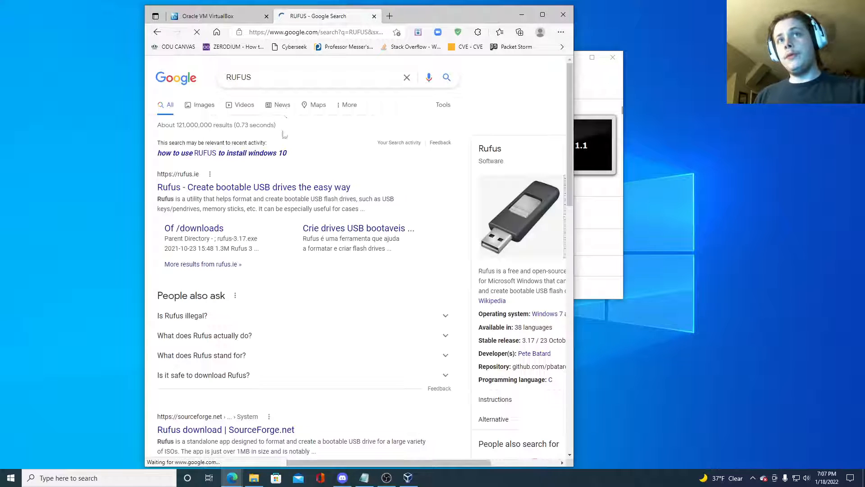
left_click(293, 187)
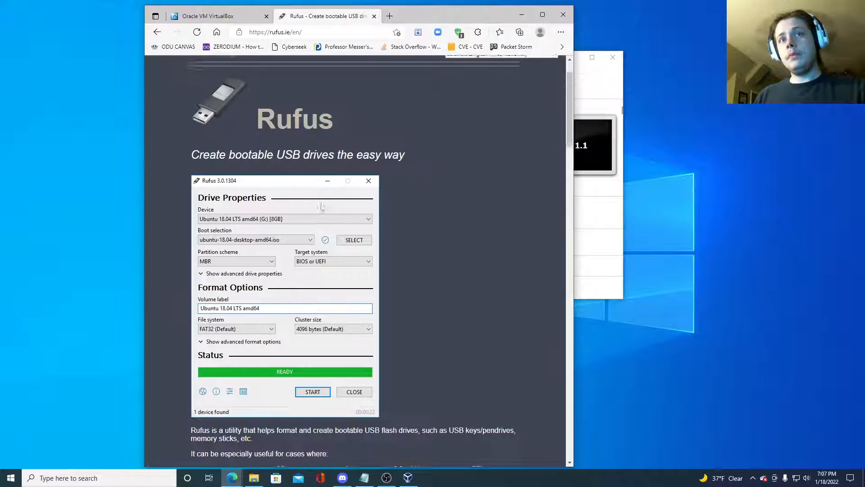
Step: Look over the Rufus page and highlight its tagline about creating bootable USB drives
scroll(321, 206, "down", 2)
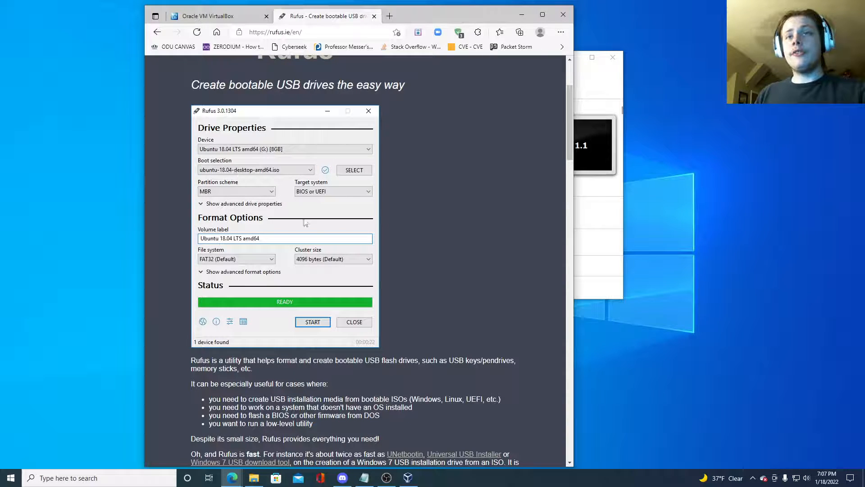
scroll(305, 222, "down", 8)
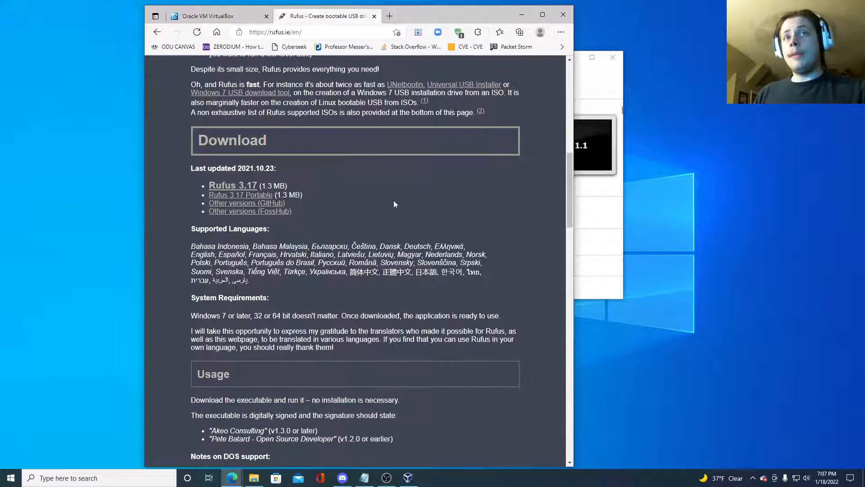
scroll(394, 200, "up", 12)
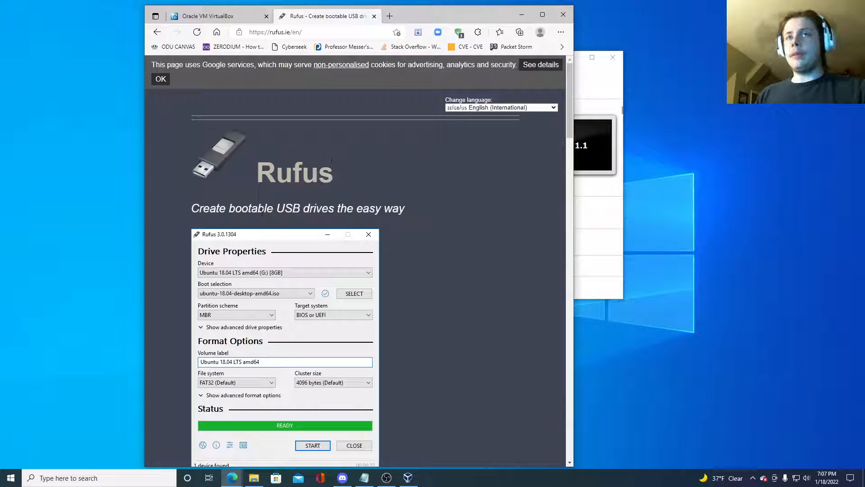
left_click_drag(273, 210, 407, 216)
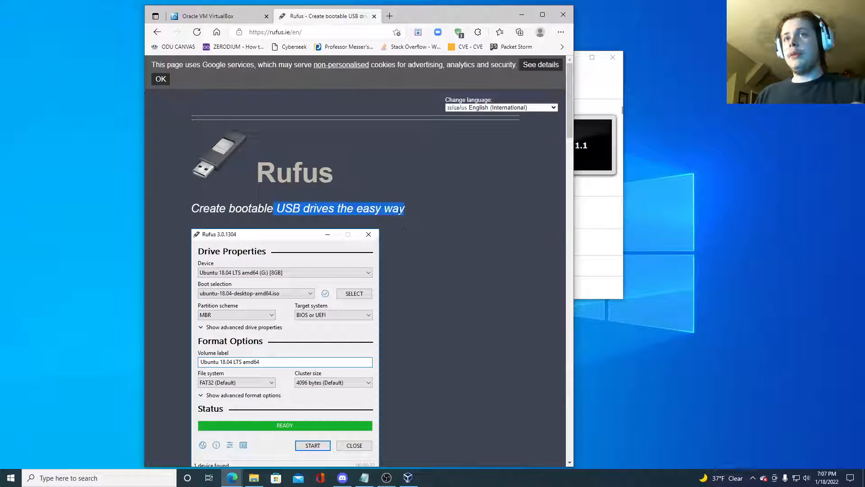
left_click(410, 234)
scroll(408, 243, "down", 4)
scroll(397, 263, "up", 4)
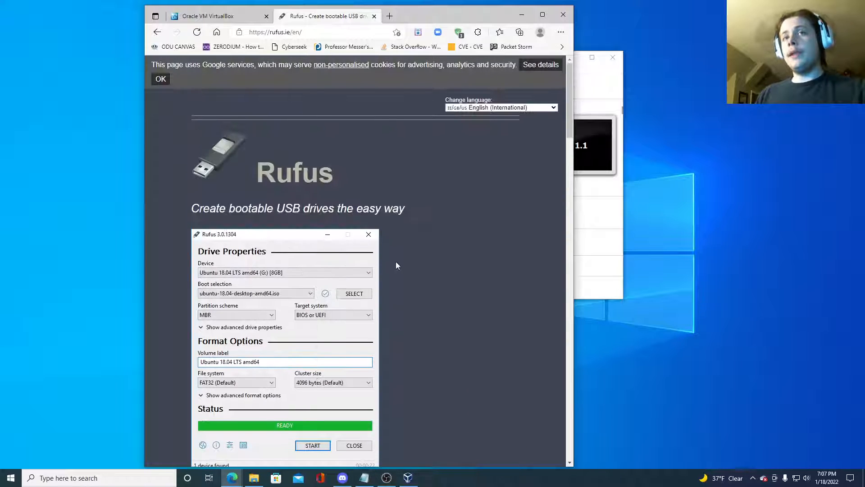
left_click_drag(278, 208, 431, 228)
left_click(450, 254)
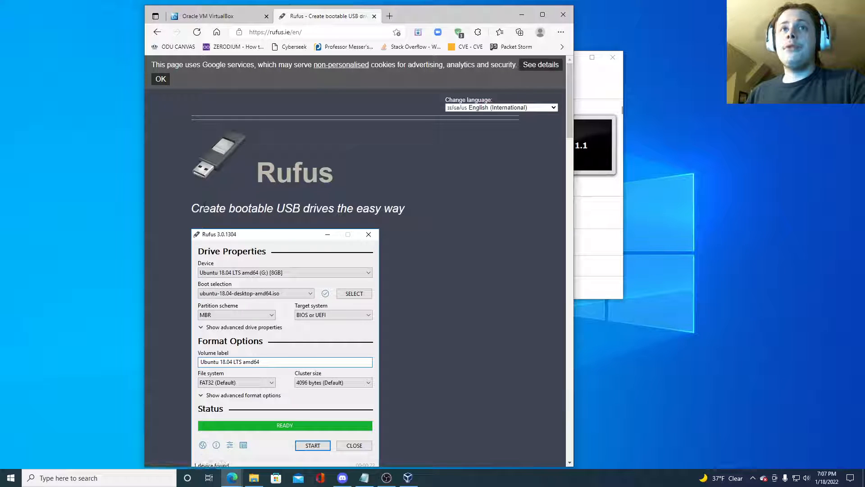
left_click_drag(203, 208, 376, 209)
left_click(425, 254)
Step: Review the list of cases where Rufus is useful and the page's download section
scroll(346, 252, "down", 3)
scroll(347, 256, "down", 3)
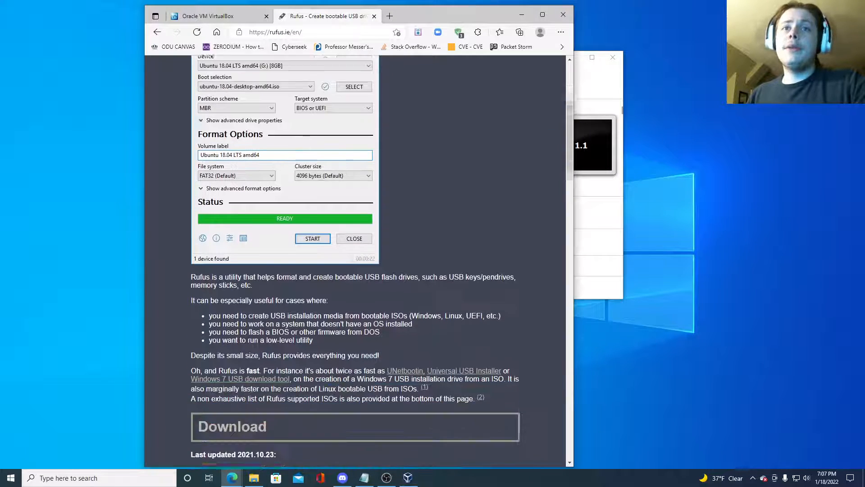
left_click_drag(191, 236, 264, 301)
left_click(294, 277)
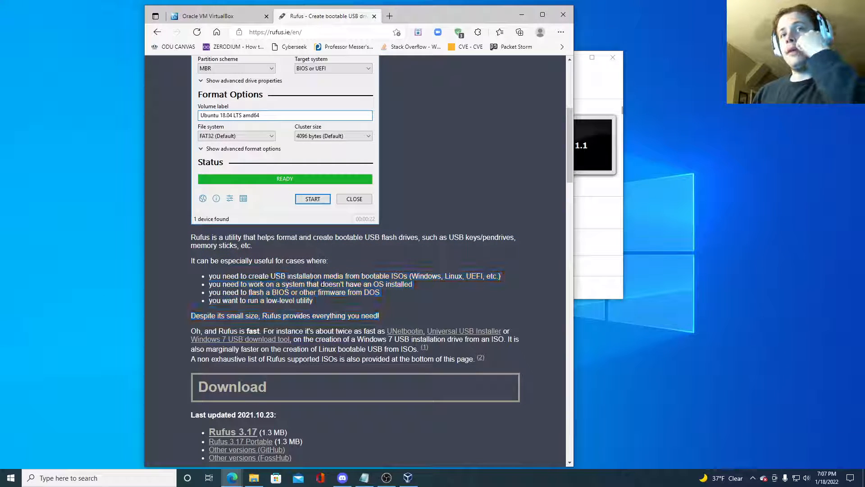
scroll(352, 273, "down", 4)
scroll(352, 273, "down", 2)
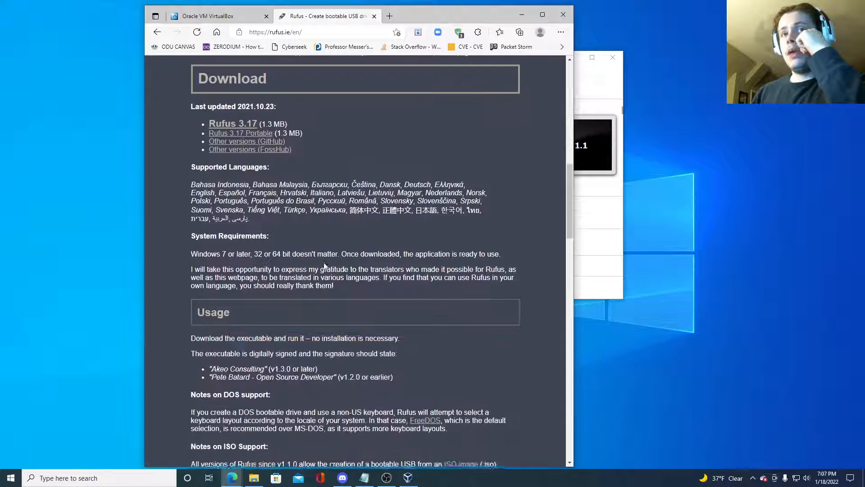
scroll(332, 215, "up", 15)
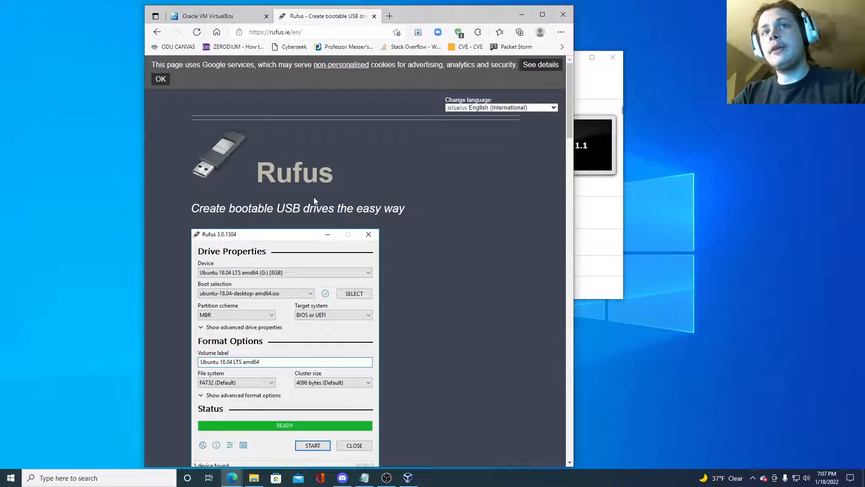
Step: Return to the Google results, clear the search query, bring up VirtualBox Manager and minimize the browser
left_click(157, 32)
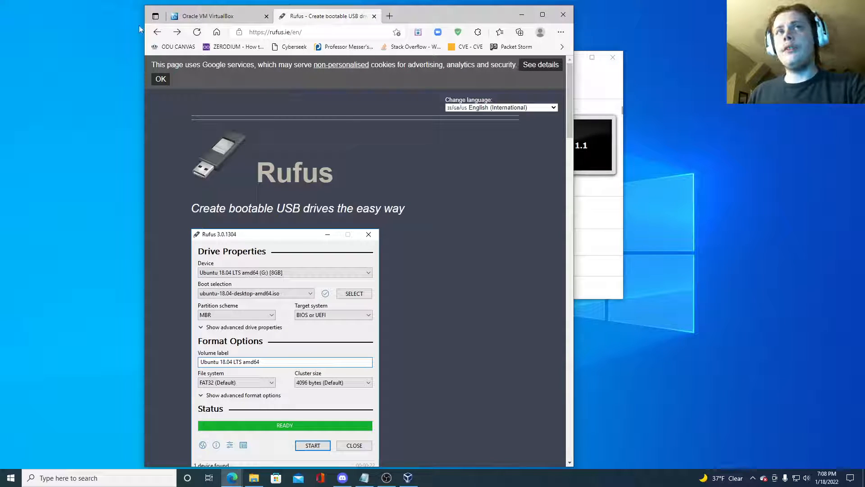
left_click(157, 32)
left_click_drag(270, 77, 127, 77)
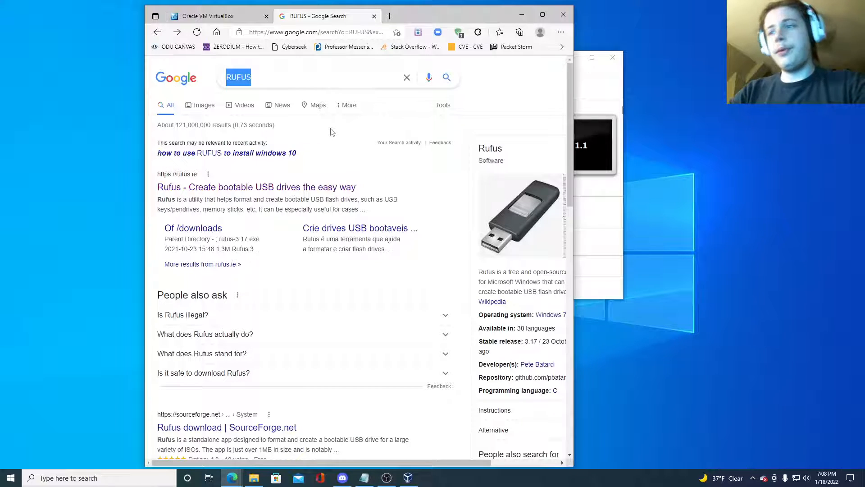
key("BackSpace")
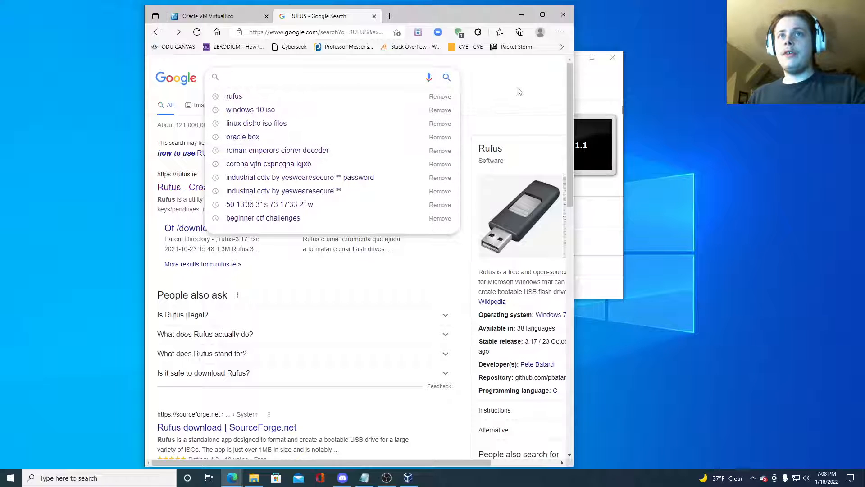
left_click(576, 87)
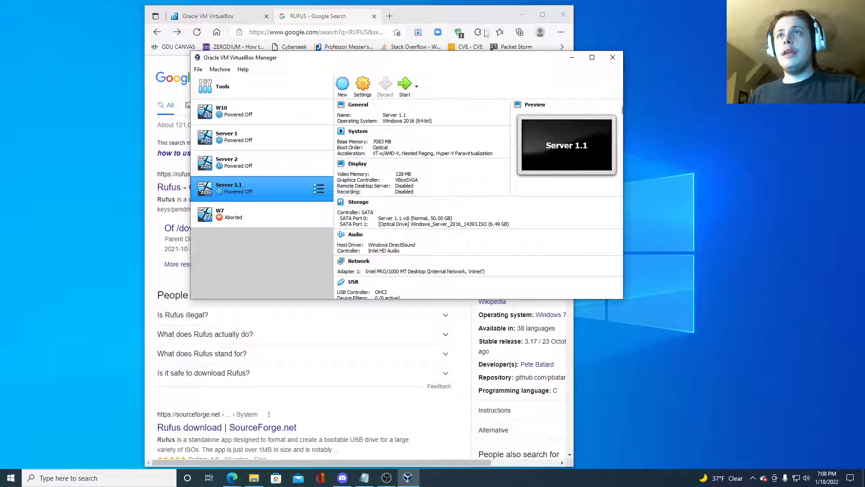
left_click(519, 17)
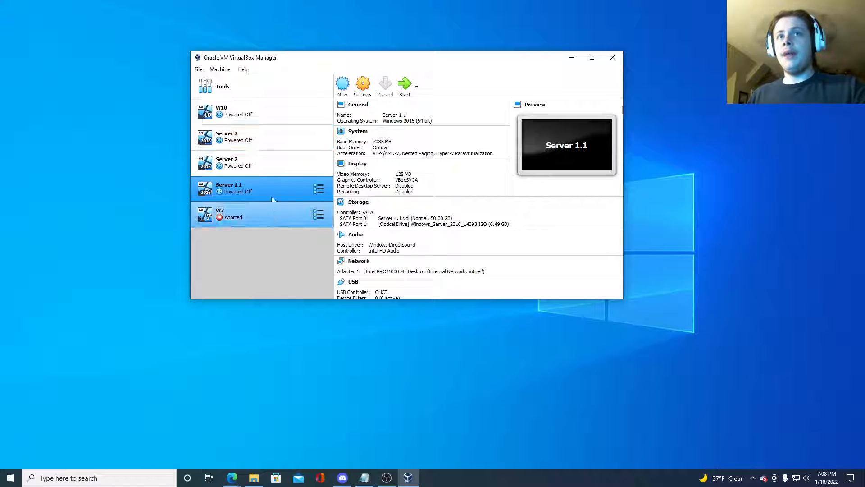
Step: Start a new virtual machine named Youtube with type Microsoft Windows and version Windows 7 (64-bit)
left_click(342, 85)
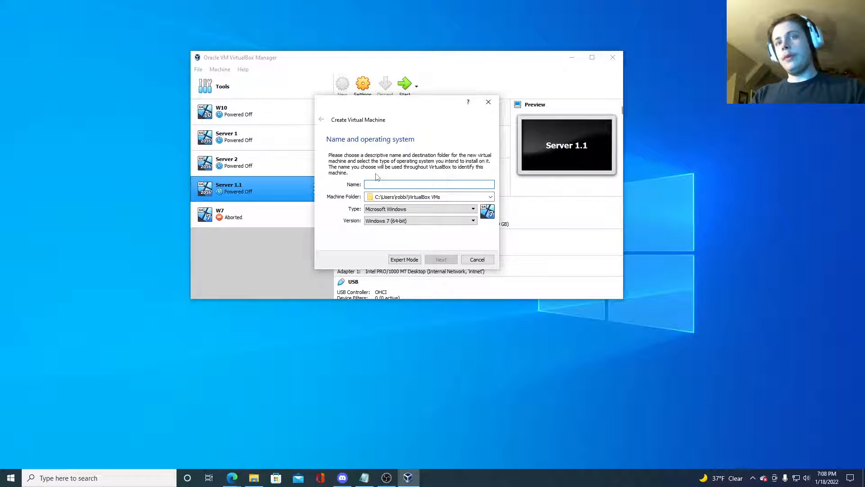
type("Youtube")
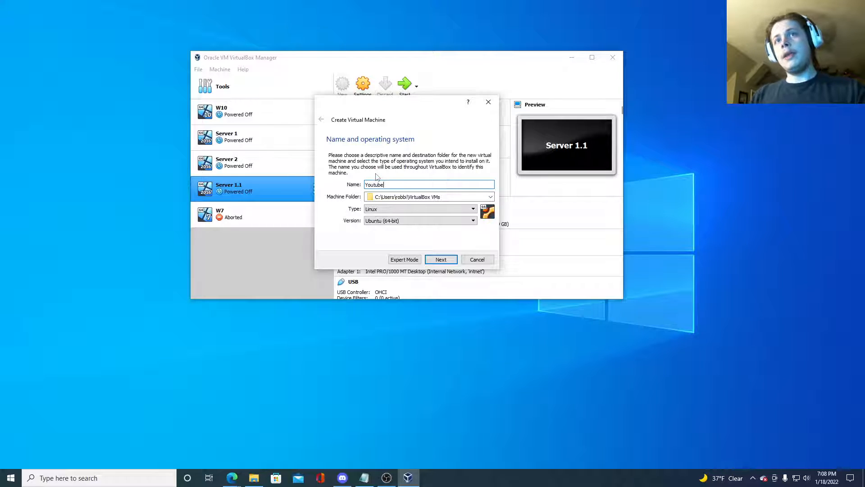
left_click(392, 209)
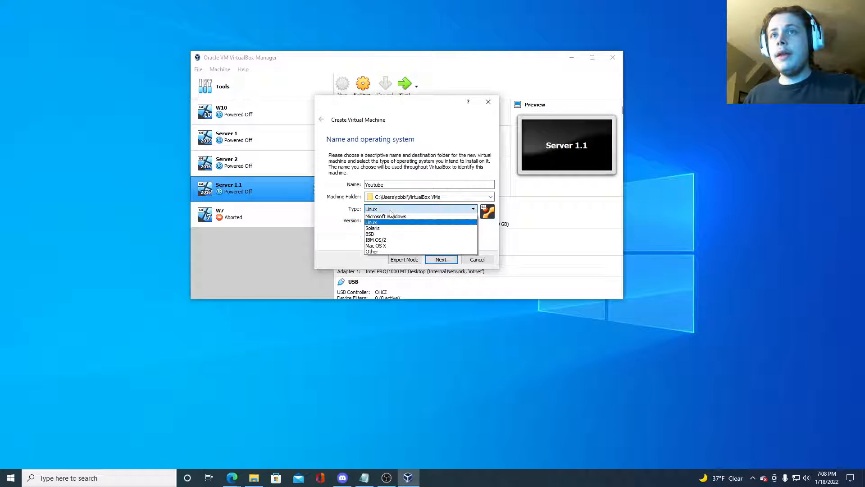
left_click(391, 217)
left_click(391, 221)
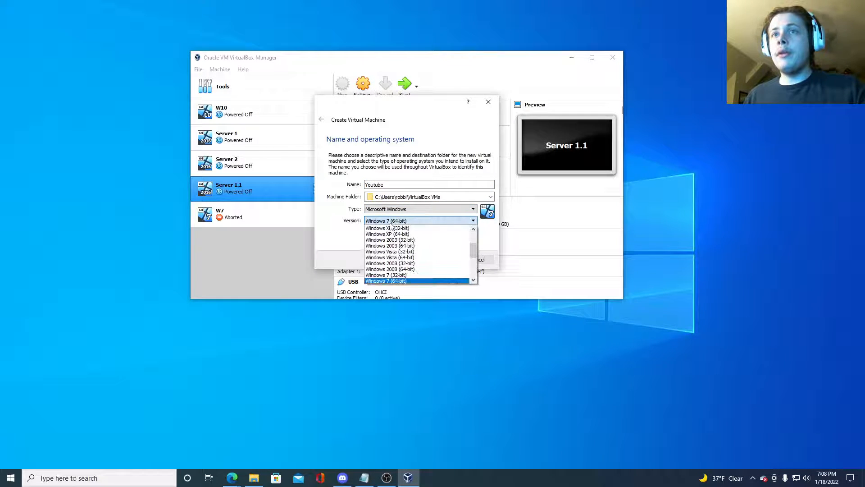
left_click(391, 226)
left_click(441, 259)
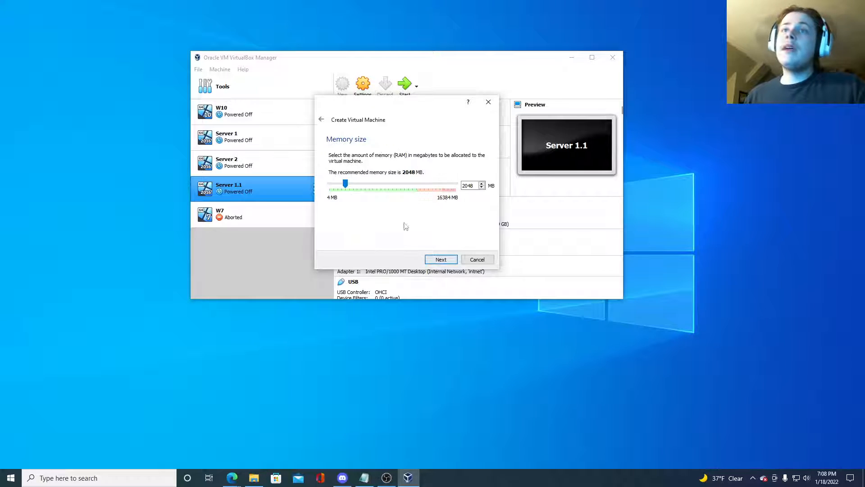
Step: Allocate 9130 MB of memory and create a dynamically allocated 32 GB VDI hard disk for the new machine
left_click_drag(345, 188, 398, 195)
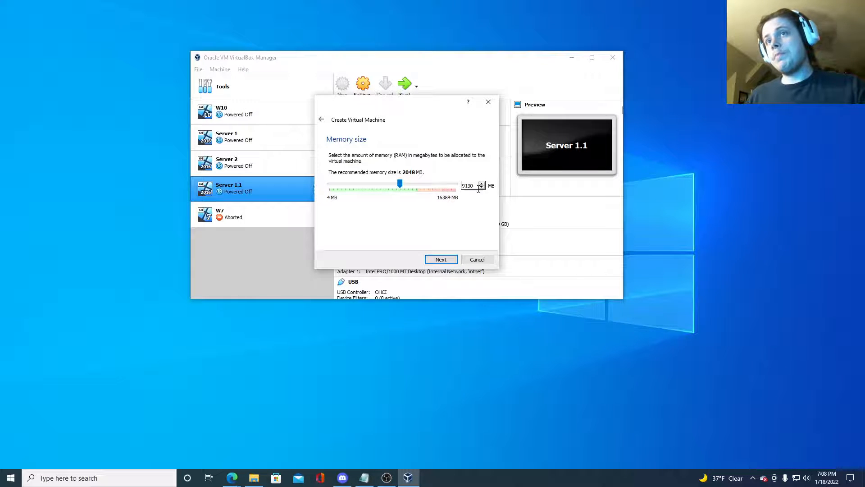
left_click(437, 261)
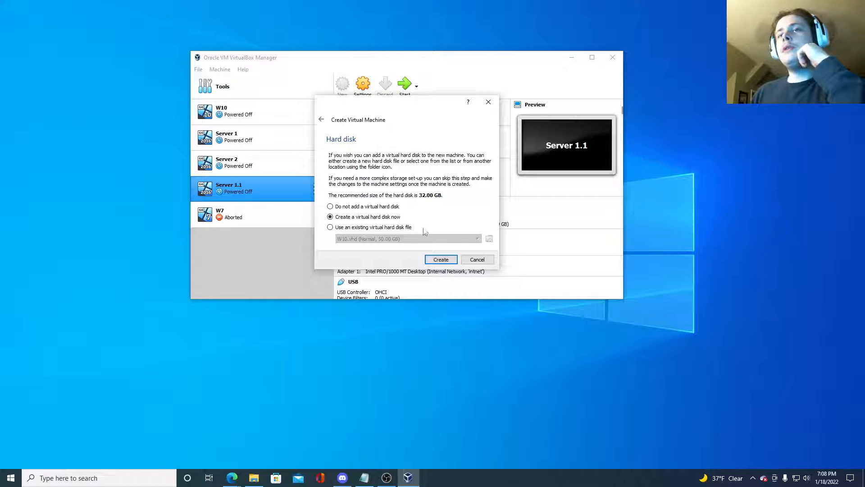
left_click(439, 259)
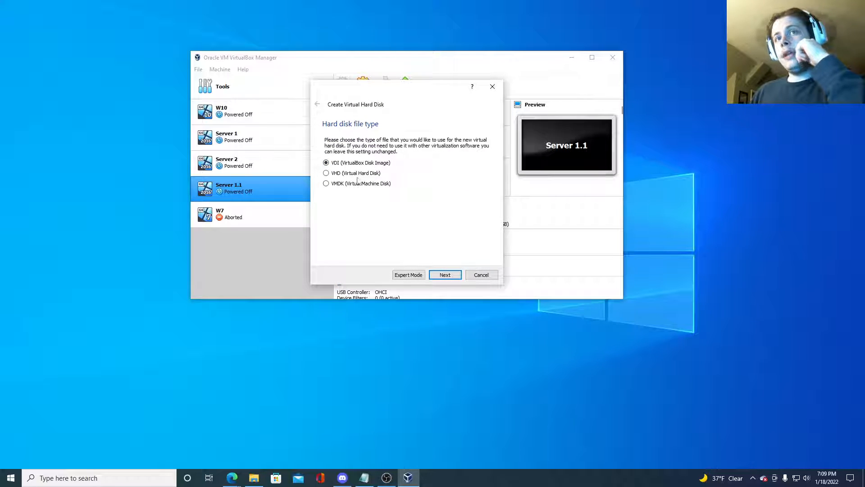
left_click(445, 275)
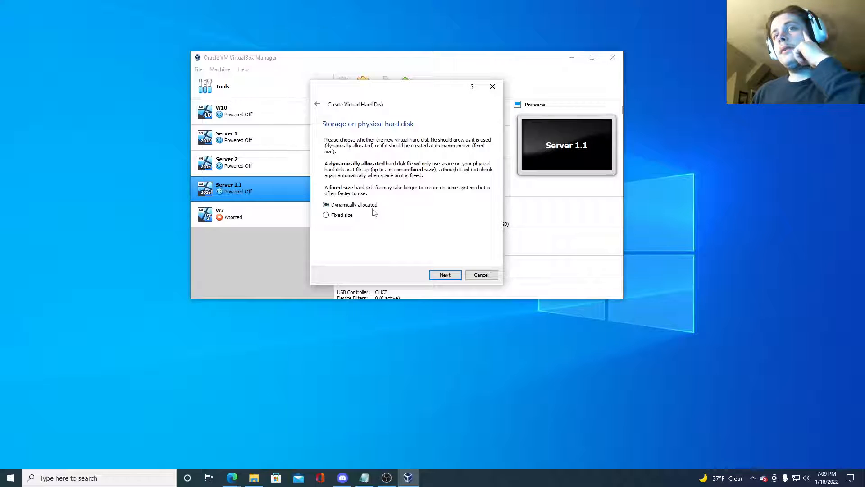
left_click(444, 276)
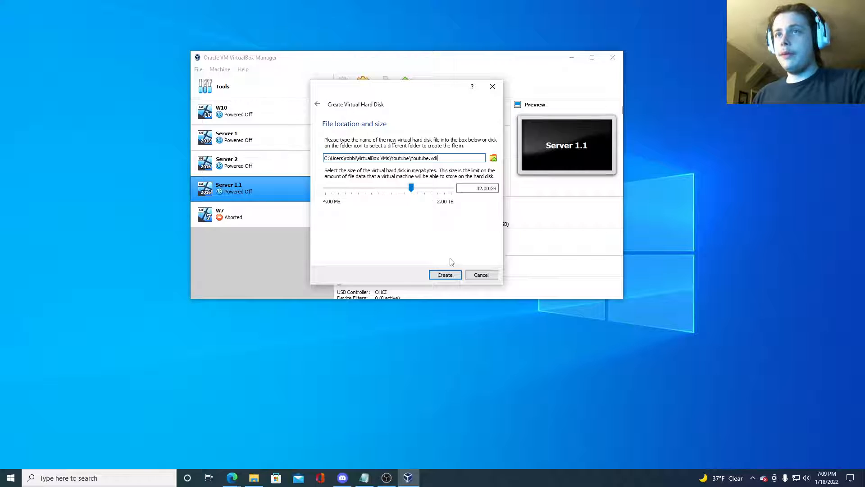
left_click(445, 275)
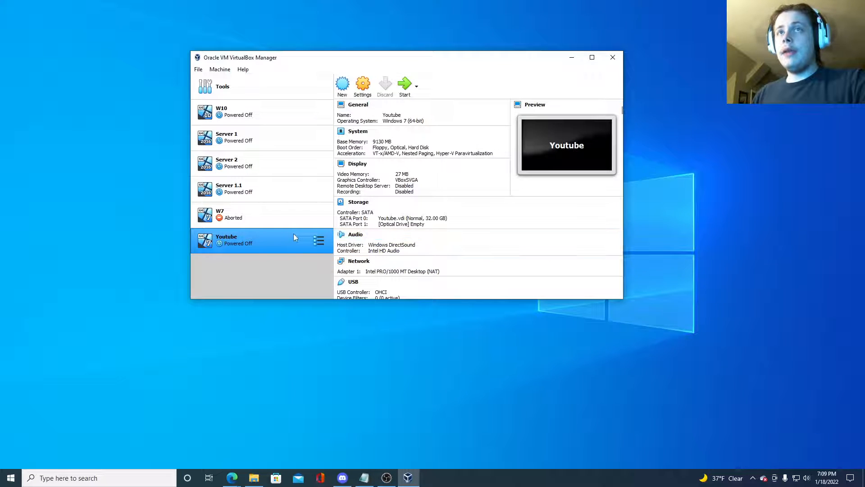
Step: In the Youtube machine's general settings, set both Shared Clipboard and Drag'n'Drop to Bidirectional
left_click(363, 86)
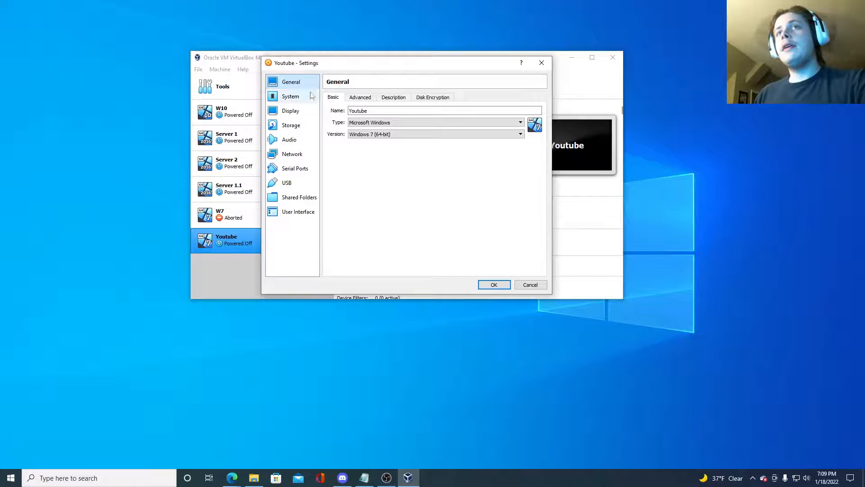
left_click(361, 122)
left_click(362, 123)
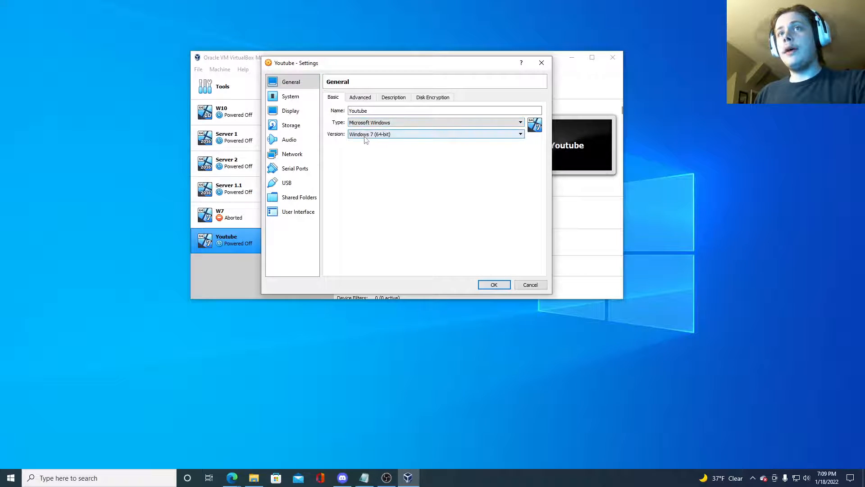
left_click(360, 98)
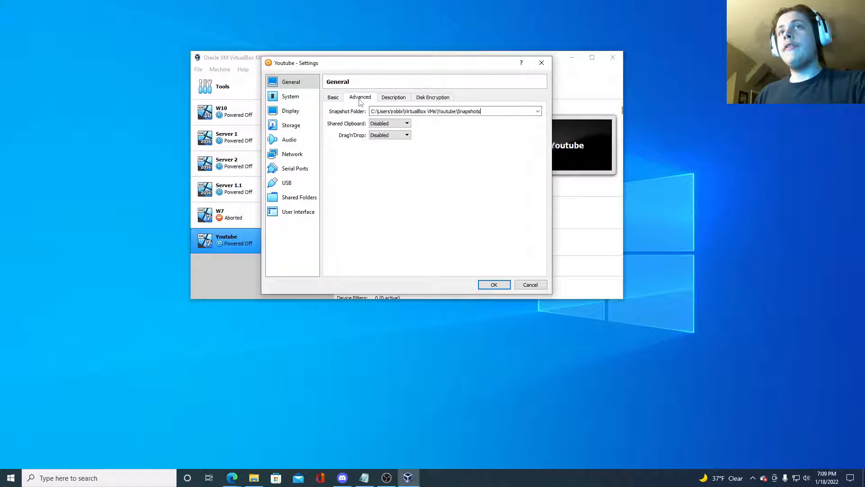
left_click(386, 123)
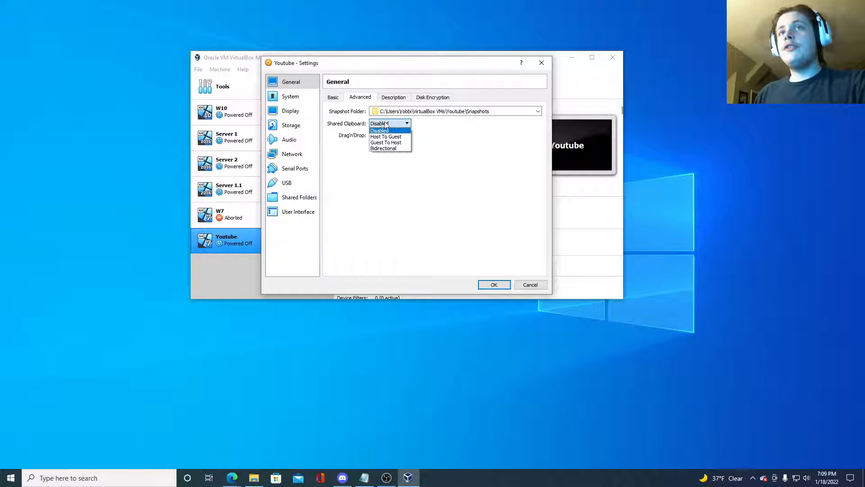
left_click(393, 149)
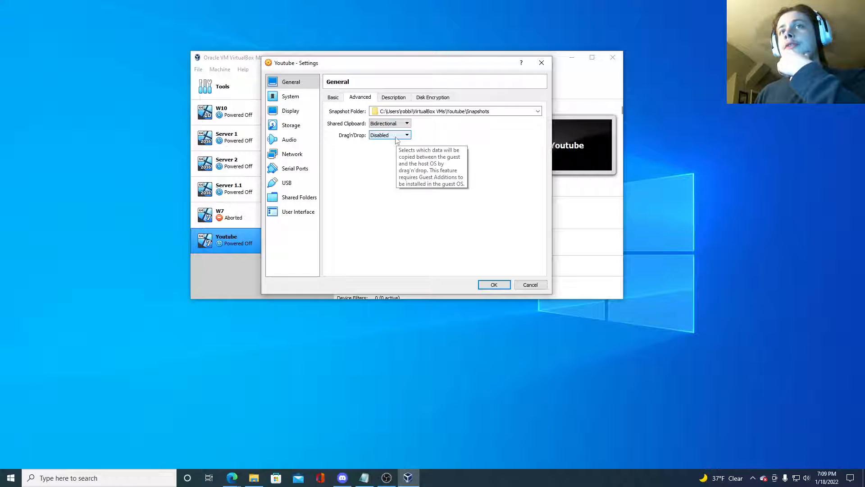
left_click(394, 135)
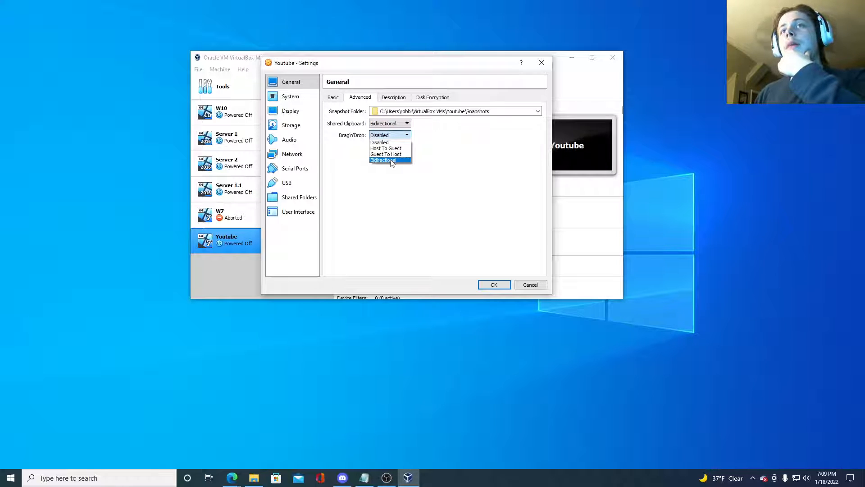
left_click(391, 161)
Step: Look over the description and disk encryption settings, then review the Shared Clipboard options and keep Bidirectional
left_click(390, 98)
left_click(424, 100)
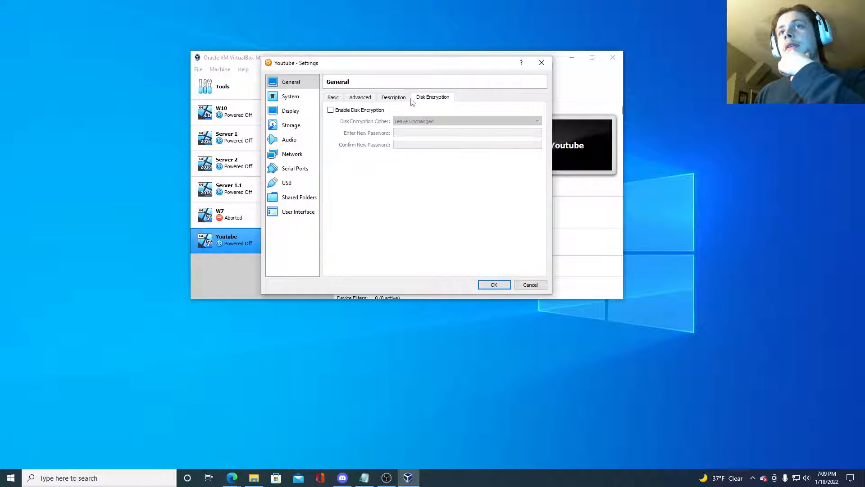
left_click(394, 97)
left_click(360, 98)
left_click(374, 124)
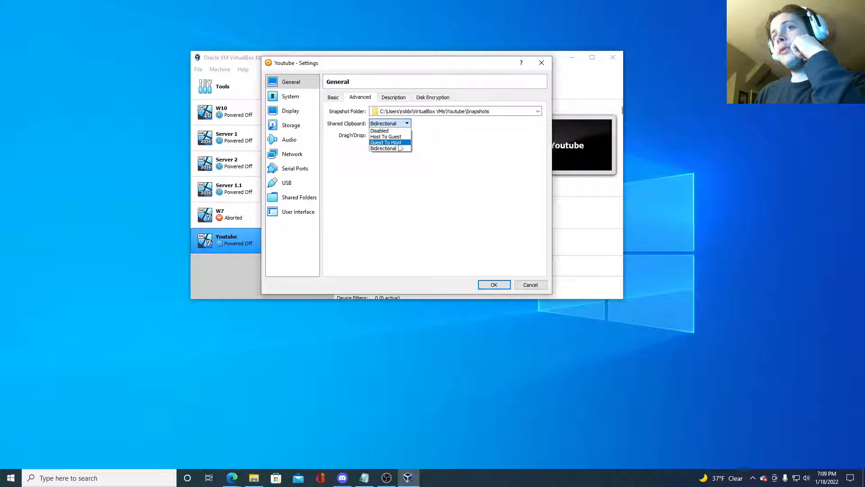
left_click(377, 150)
Step: Review the machine's motherboard settings, including the boot order and the pointing device options
left_click(313, 101)
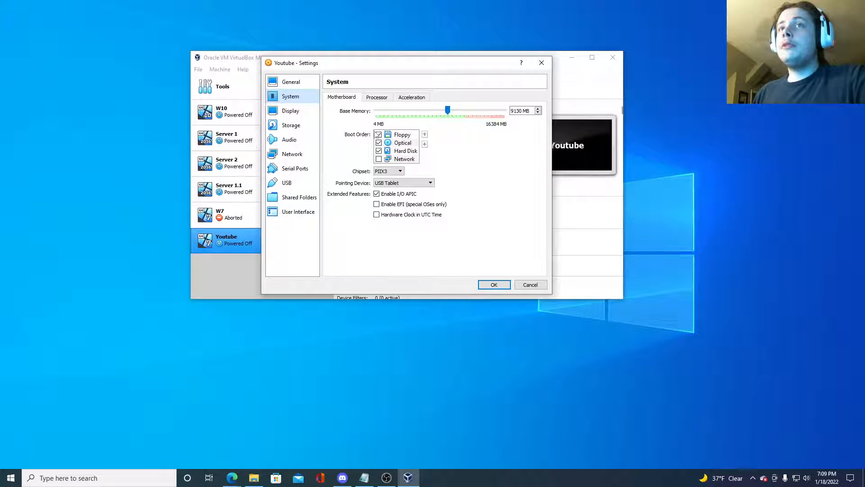
left_click(399, 184)
left_click(392, 188)
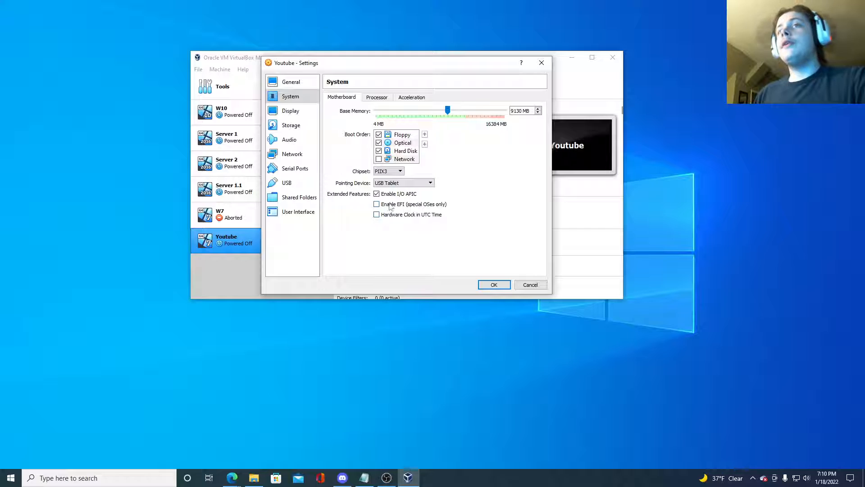
Step: Configure the display with 202 MB of video memory, a 176% scale factor and 3D acceleration enabled
left_click(284, 112)
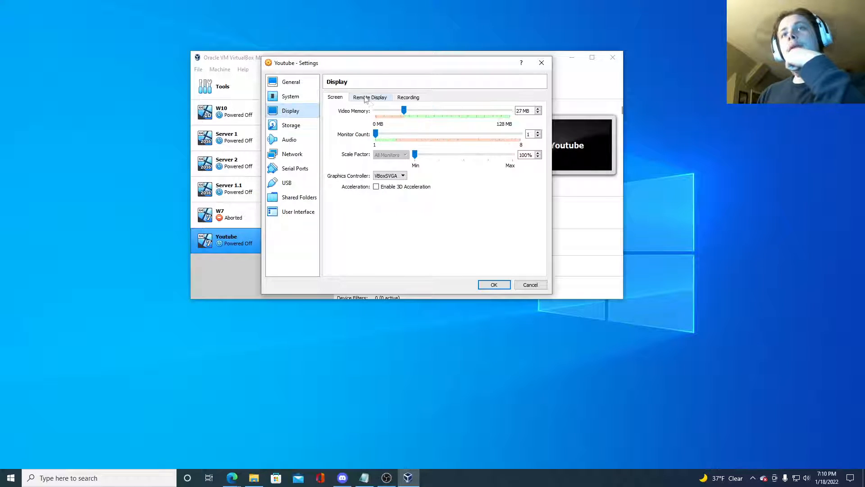
left_click_drag(405, 112, 492, 119)
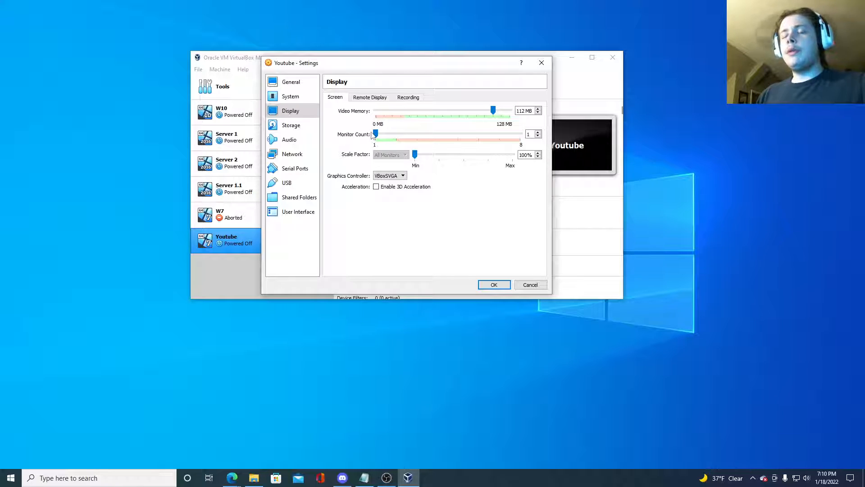
left_click_drag(372, 138, 514, 158)
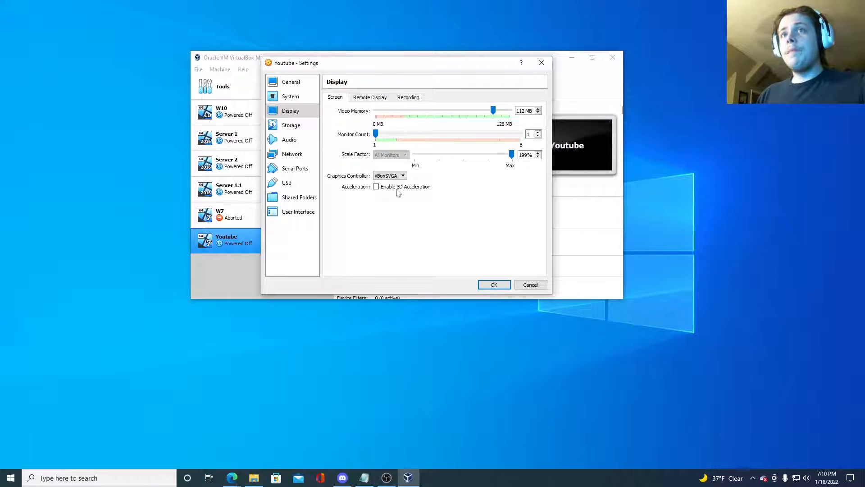
left_click(399, 189)
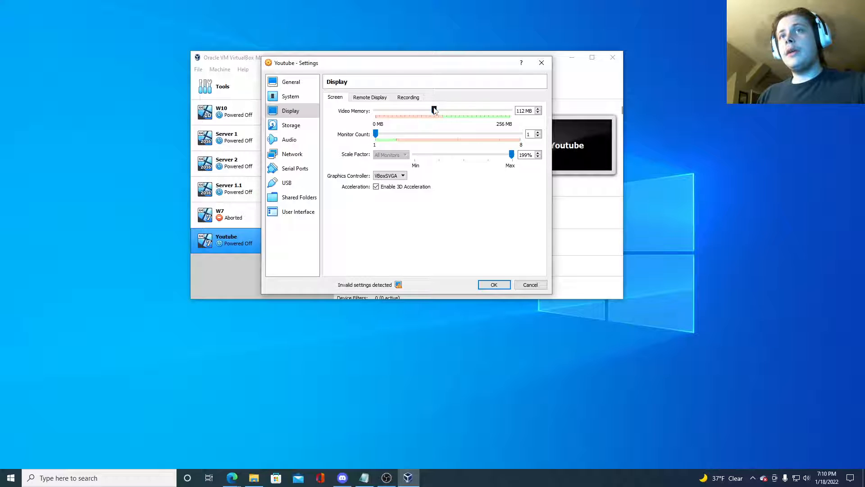
left_click_drag(434, 110, 481, 110)
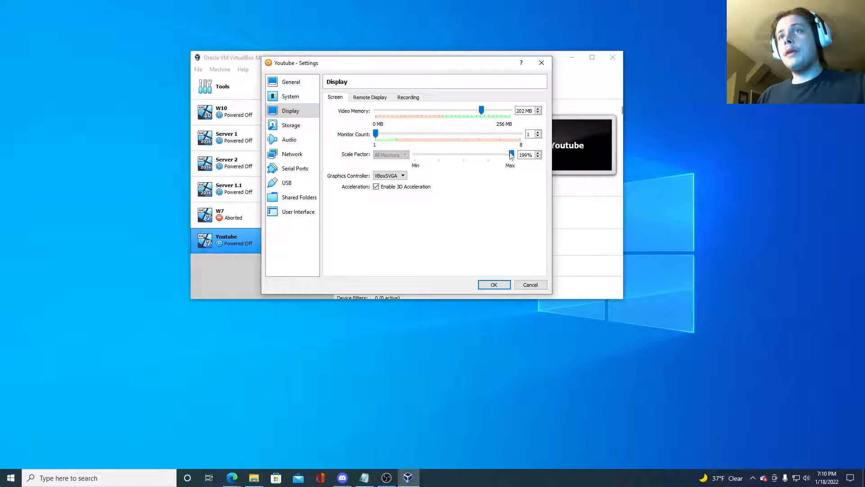
left_click_drag(512, 155, 489, 155)
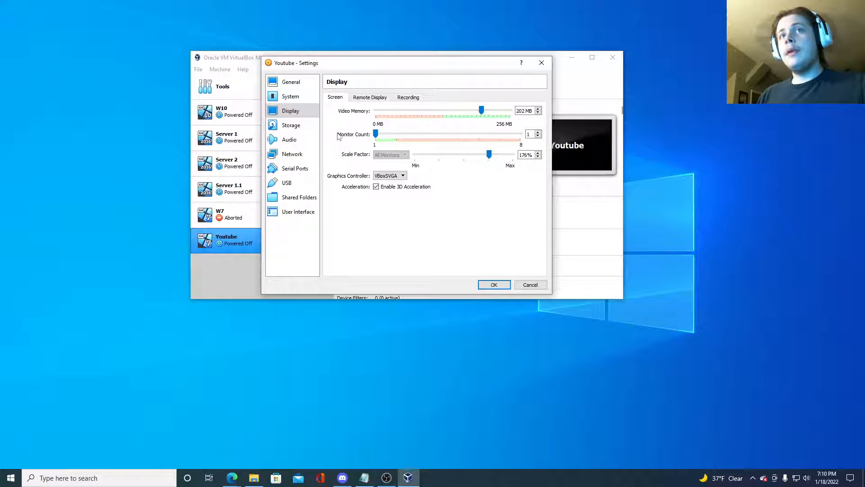
Step: In the storage settings, attach Windows_Server_2016_14393 from the Downloads folder to the empty optical drive on SATA Port 1
left_click(291, 125)
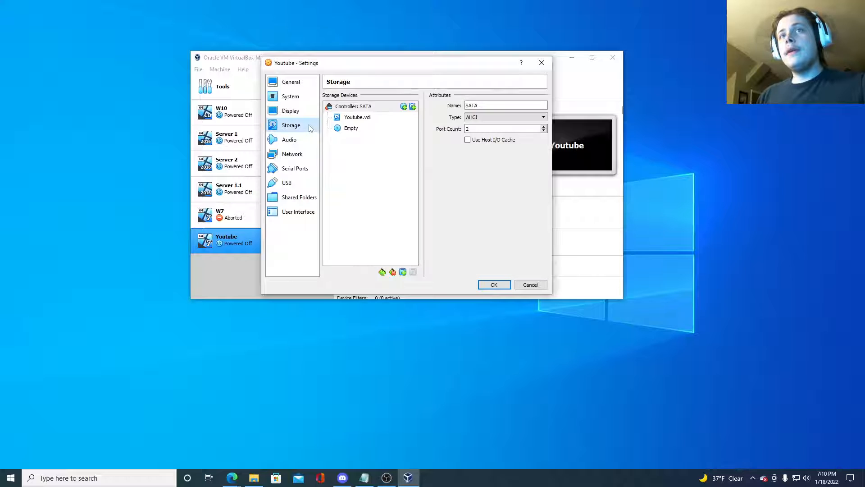
left_click(341, 118)
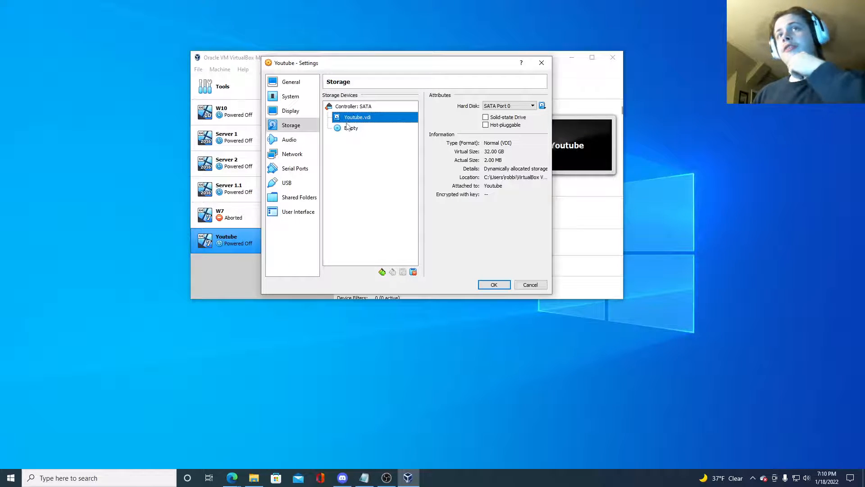
left_click(350, 129)
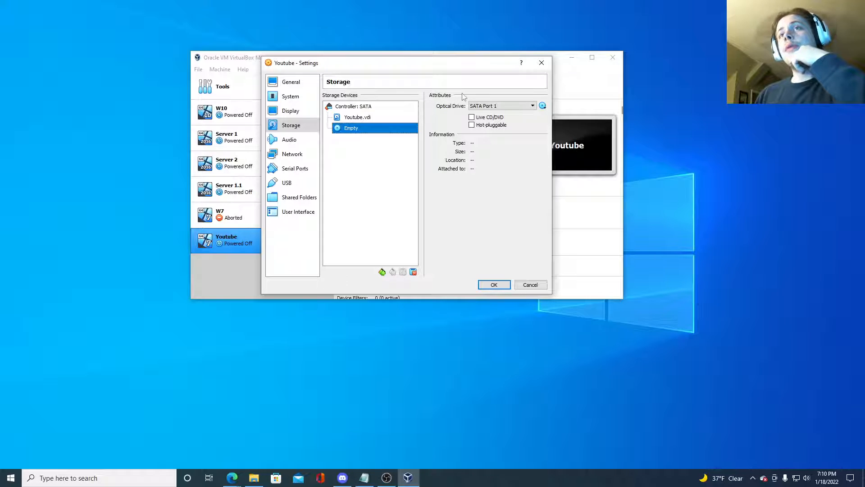
left_click(494, 106)
left_click(494, 107)
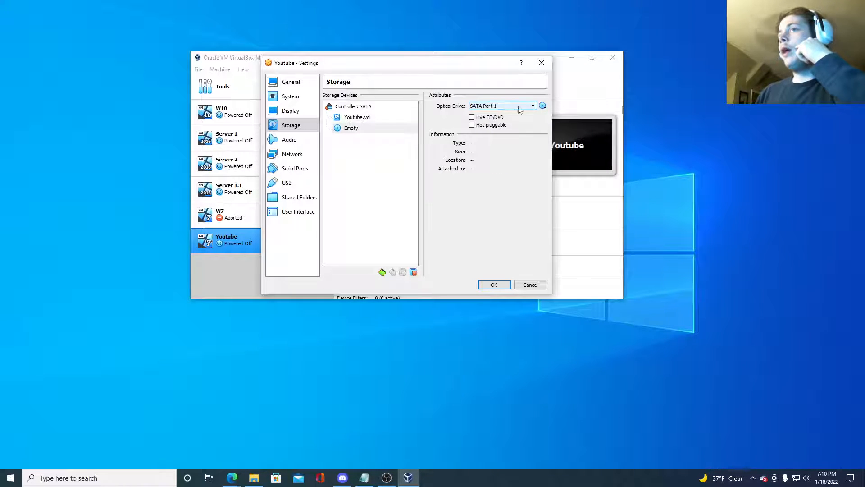
left_click(543, 106)
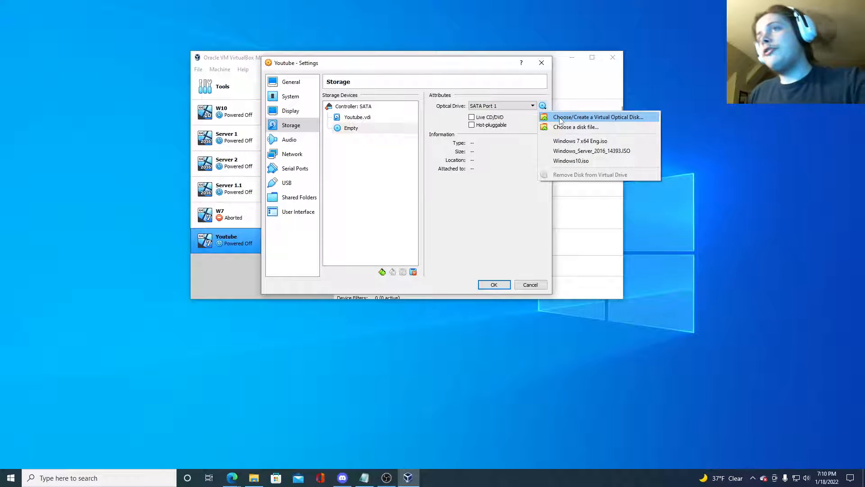
left_click(561, 118)
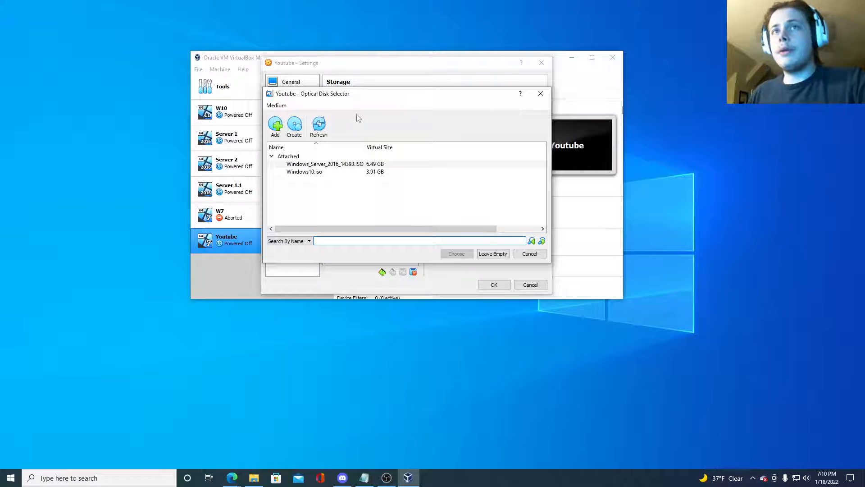
left_click(276, 125)
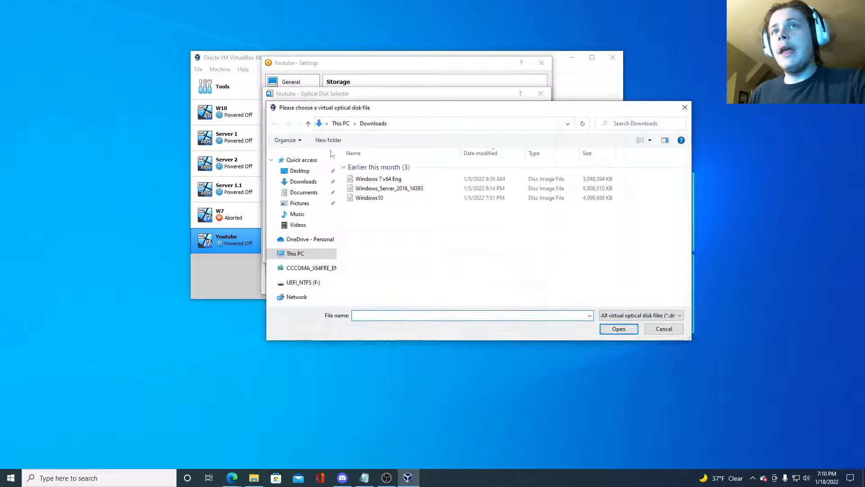
left_click(397, 188)
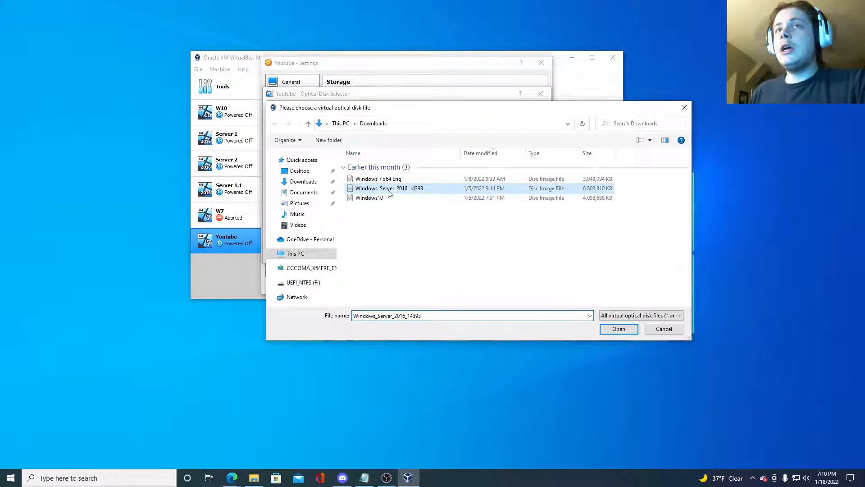
left_click(619, 329)
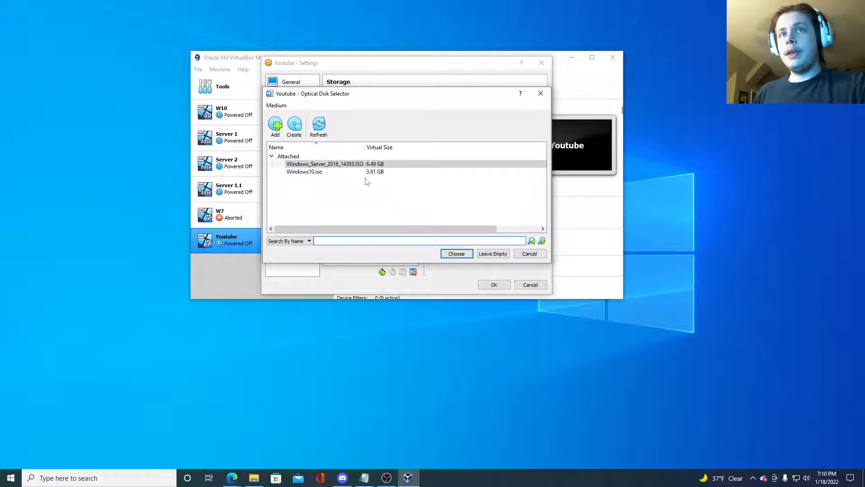
left_click(456, 253)
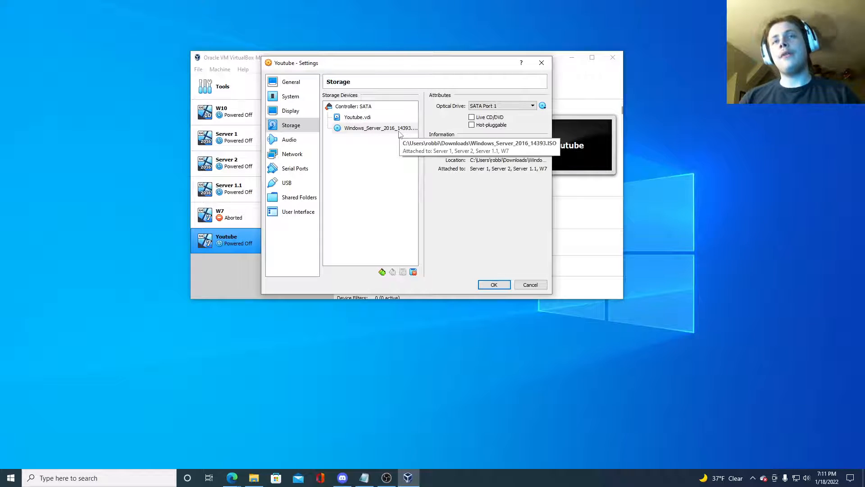
Step: Attach network Adapter 1 to Internal Network and expand its advanced settings
left_click(297, 144)
left_click(293, 157)
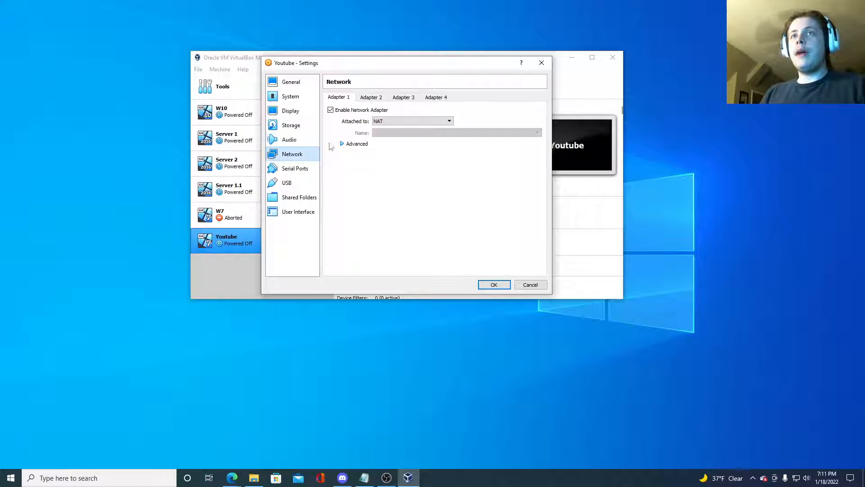
left_click(398, 121)
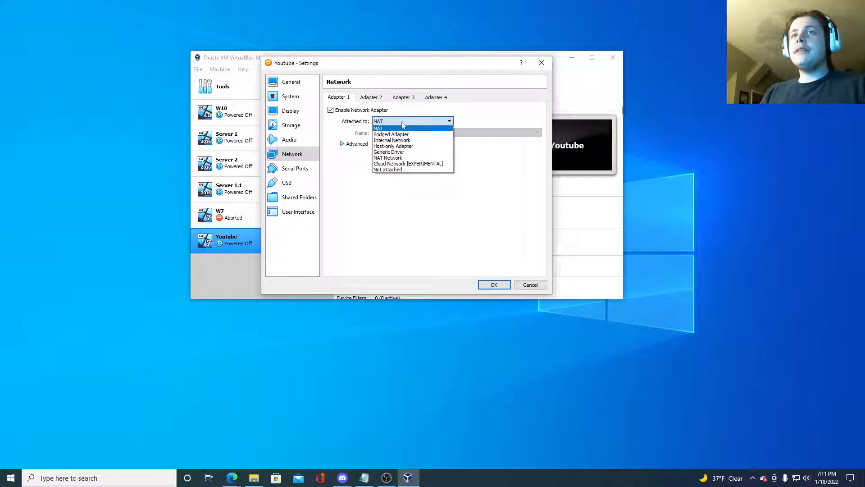
left_click(426, 140)
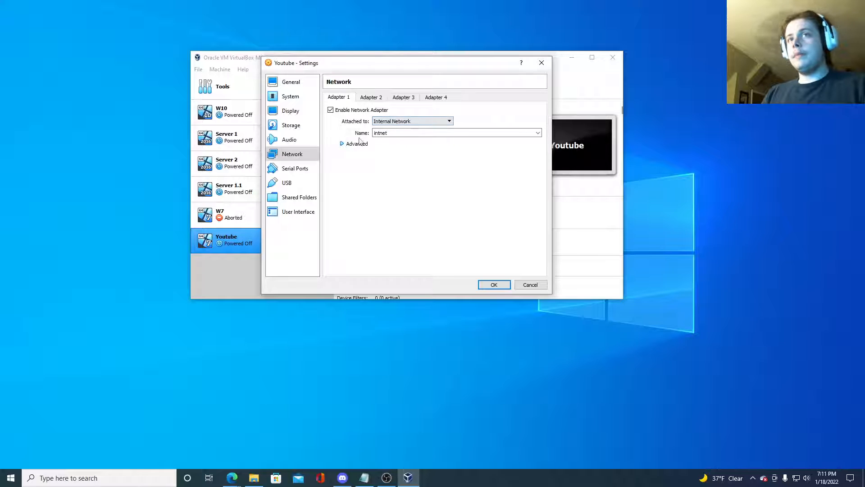
left_click(343, 143)
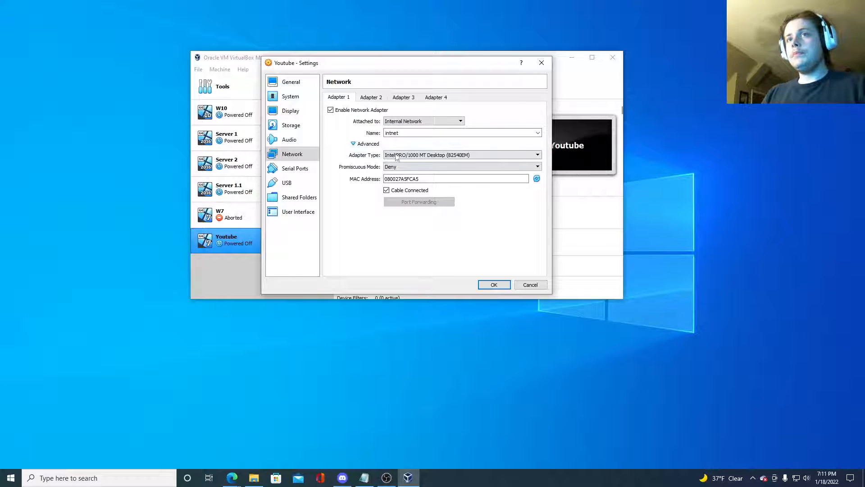
left_click(416, 121)
left_click(415, 123)
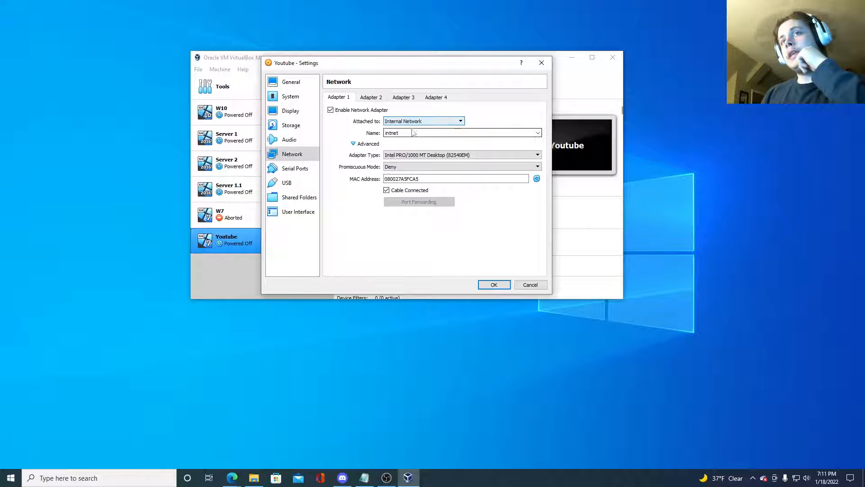
Step: Review the Promiscuous Mode and Adapter Type options of Adapter 1
left_click(400, 168)
left_click(401, 167)
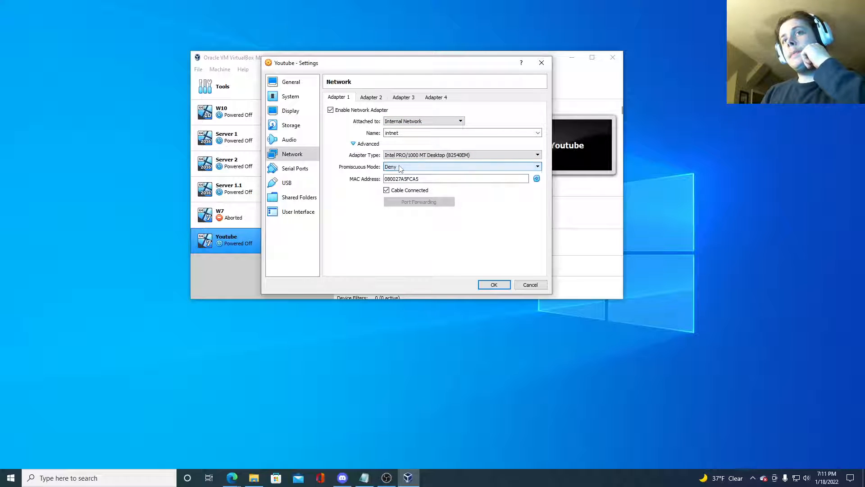
left_click(402, 168)
left_click(412, 170)
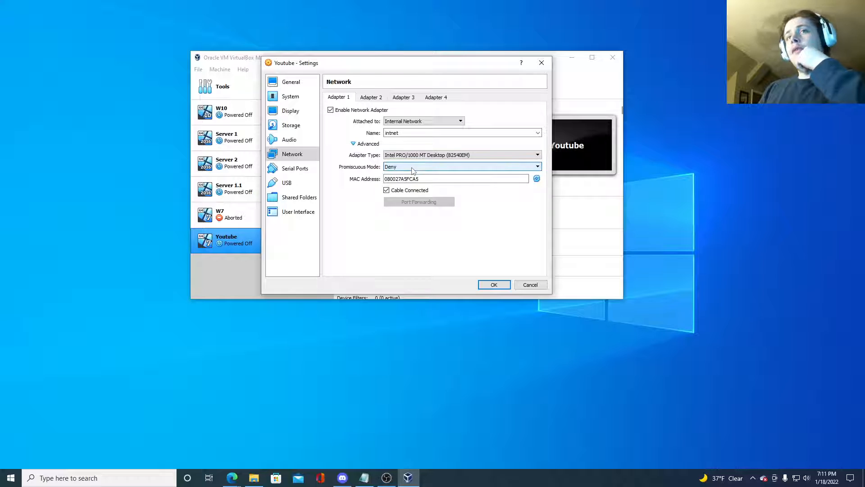
left_click(412, 168)
left_click(405, 168)
left_click(404, 167)
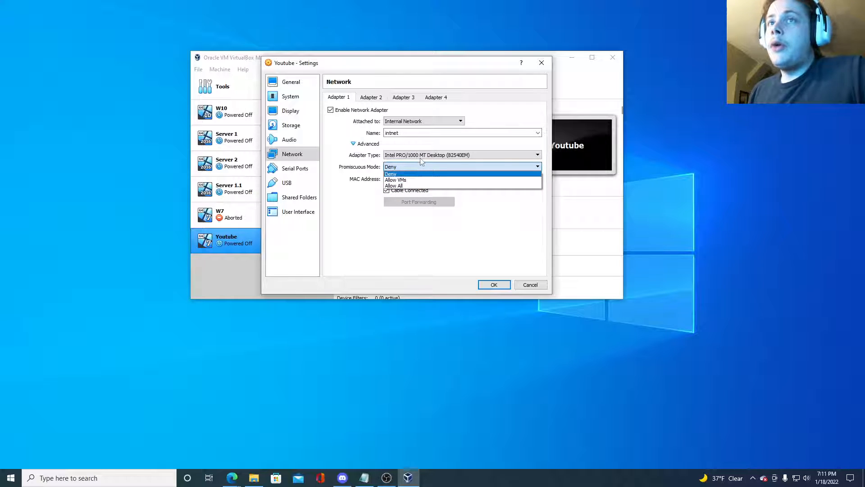
left_click(364, 165)
left_click(400, 158)
left_click(400, 155)
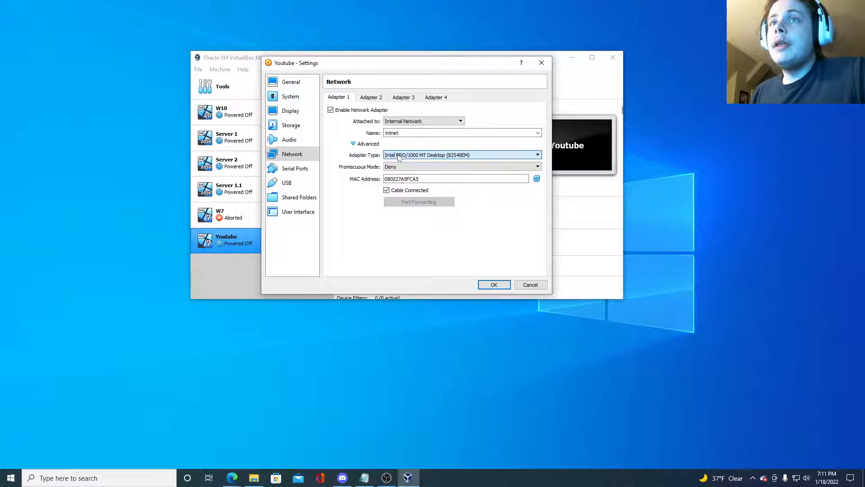
left_click(407, 132)
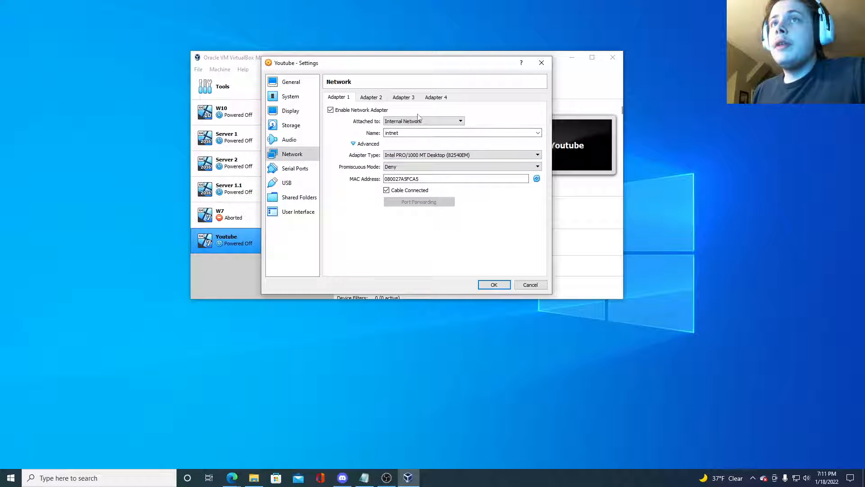
Step: Attach Adapter 1 to NAT, and save the machine's settings after checking the serial port, USB, shared folder and user interface settings
left_click(419, 119)
left_click(415, 134)
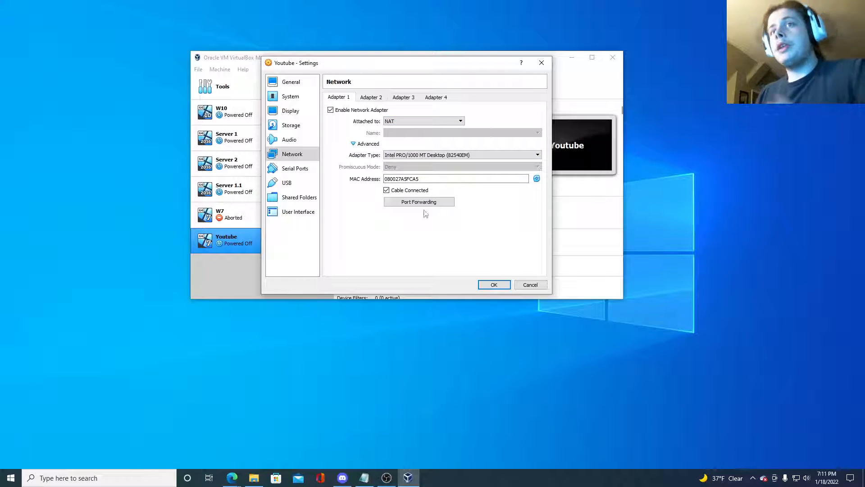
left_click(297, 173)
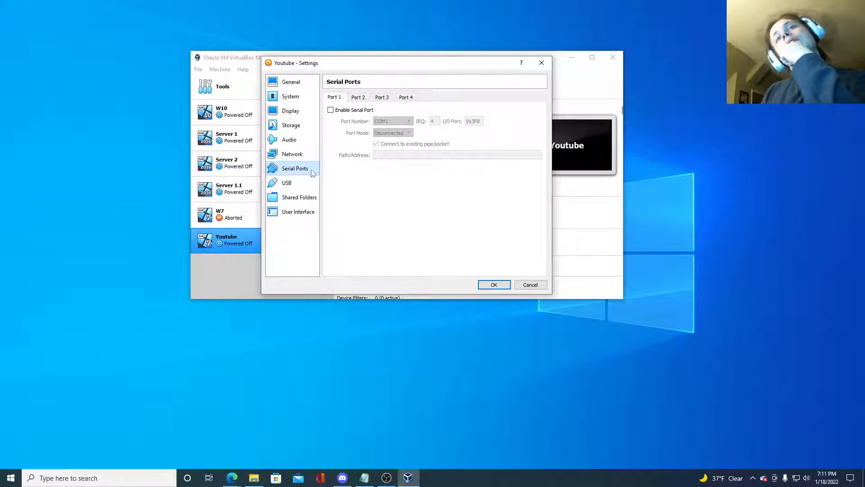
left_click(298, 183)
left_click(301, 197)
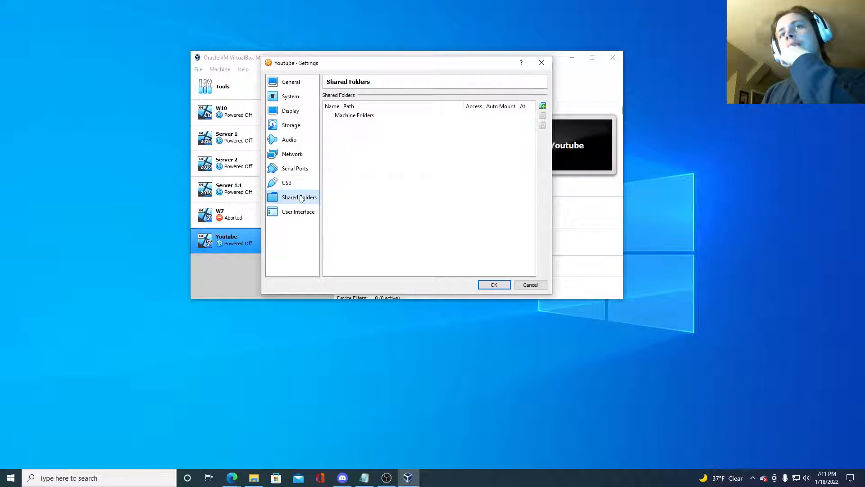
left_click(305, 211)
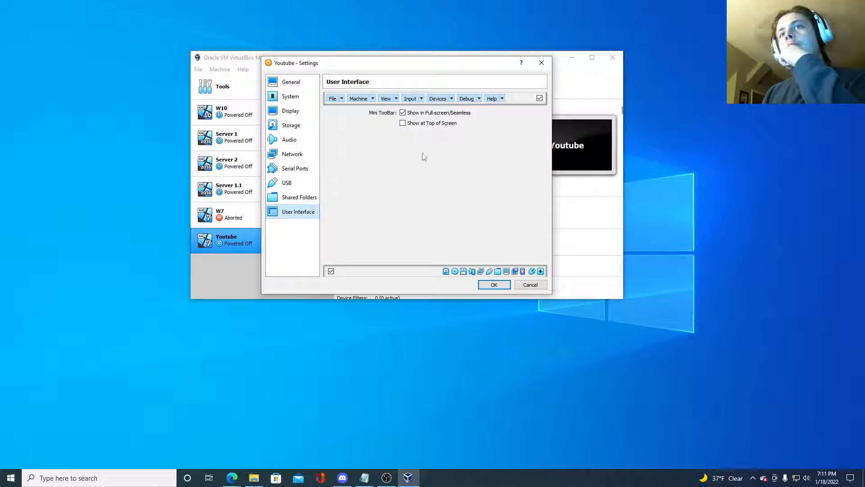
left_click(302, 83)
left_click(494, 285)
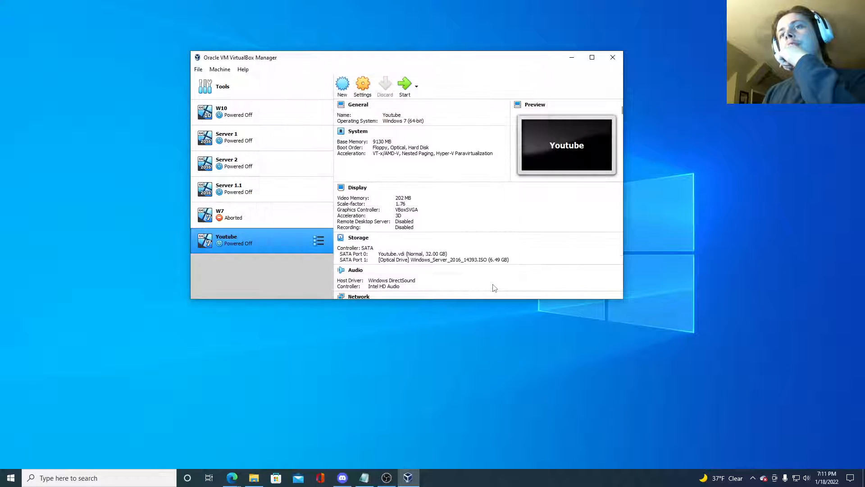
Step: Start the Youtube virtual machine and reposition its window so that the guest screen can be used
left_click(408, 87)
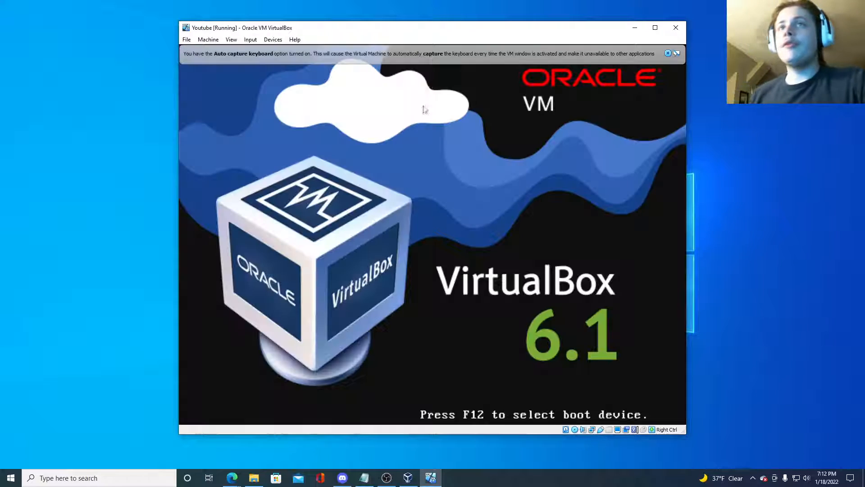
mouse_move(425, 33)
left_mouse_down()
mouse_move(397, 24)
mouse_move(421, 23)
left_mouse_up()
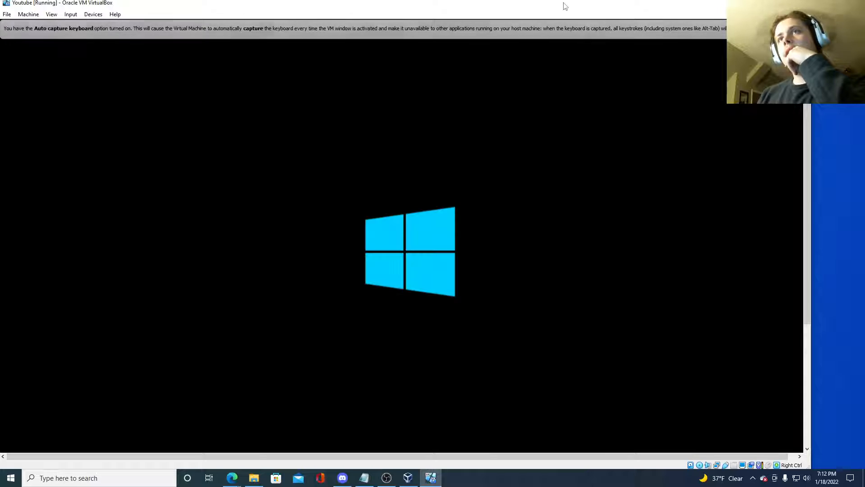
mouse_move(565, 6)
left_mouse_down()
mouse_move(587, 26)
mouse_move(578, 8)
left_mouse_up()
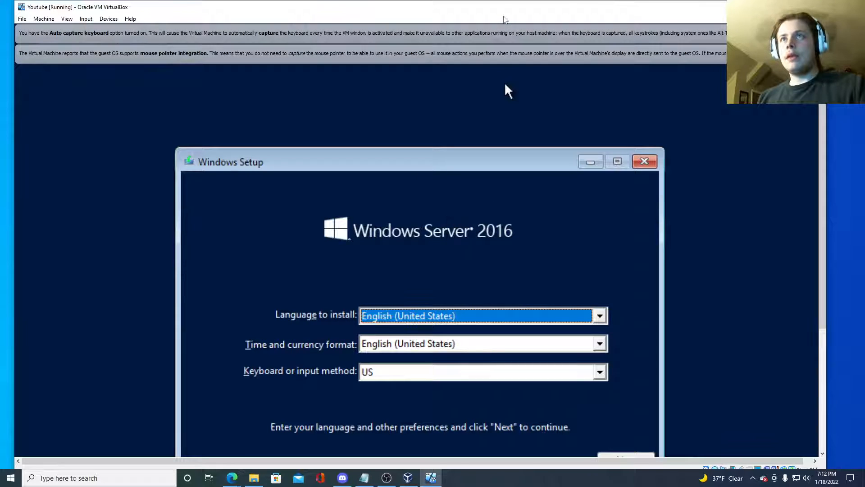
mouse_move(549, 12)
left_mouse_down()
mouse_move(543, 64)
mouse_move(555, 5)
left_mouse_up()
Step: Accept English (United States) and the US keyboard in Windows Setup, and start the Windows Server 2016 installation
left_click_drag(479, 151, 481, 73)
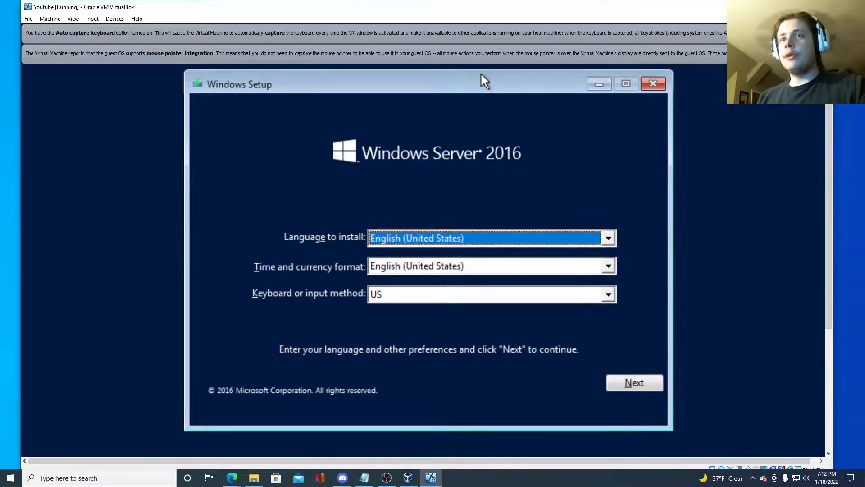
left_click(648, 392)
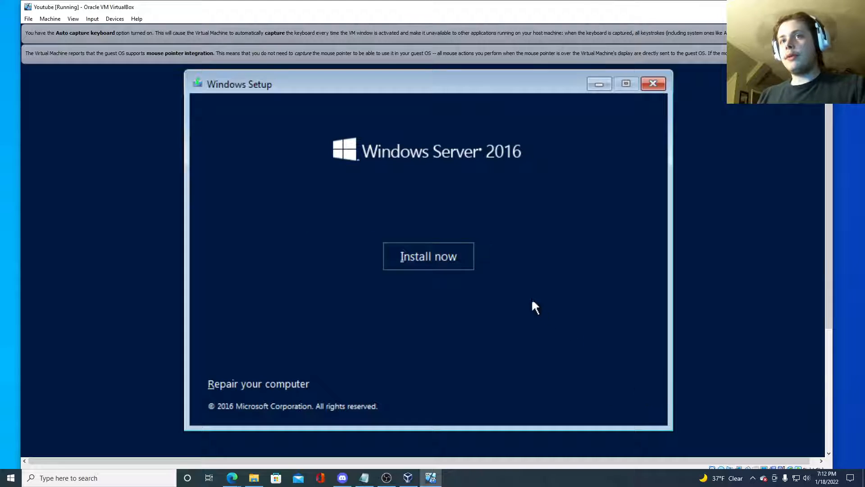
left_click(422, 248)
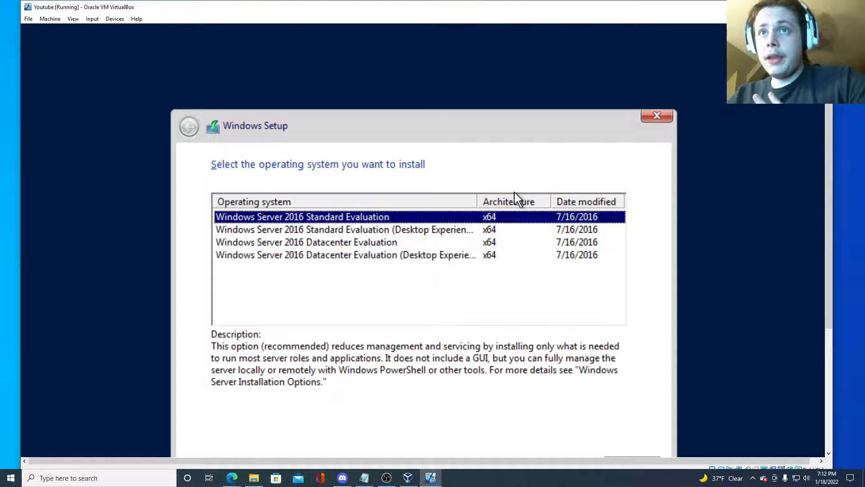
Step: Choose Windows Server 2016 Standard Evaluation (Desktop Experience) as the operating system, maximize the machine's window and continue to the license terms
left_click(370, 232)
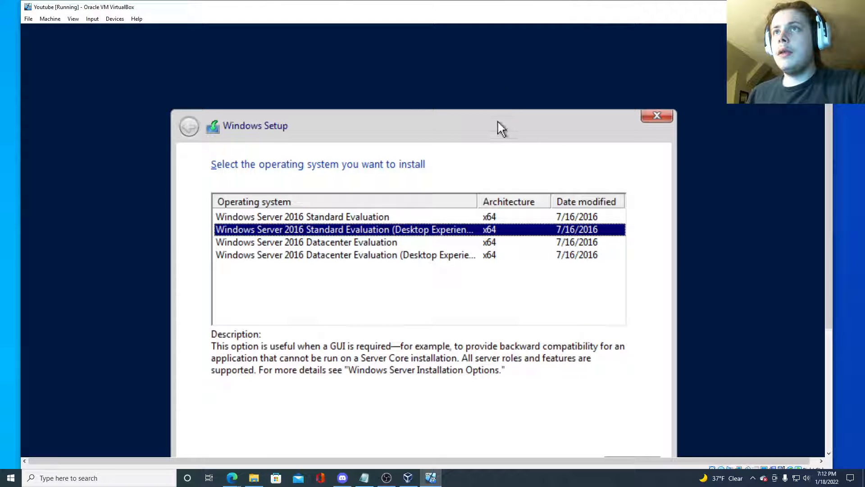
double_click(456, 8)
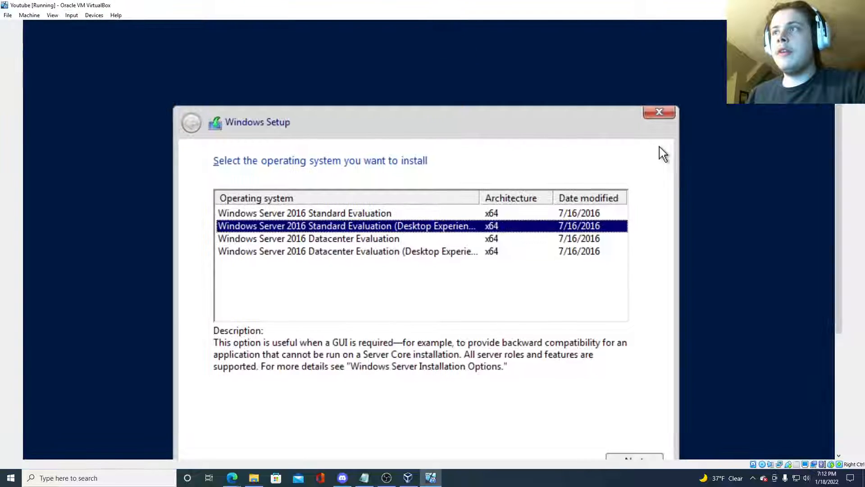
scroll(838, 248, "down", 3)
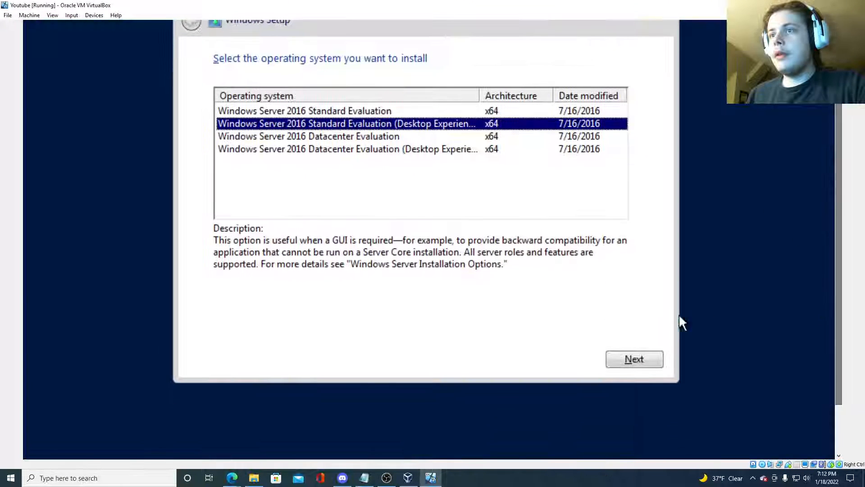
left_click(644, 359)
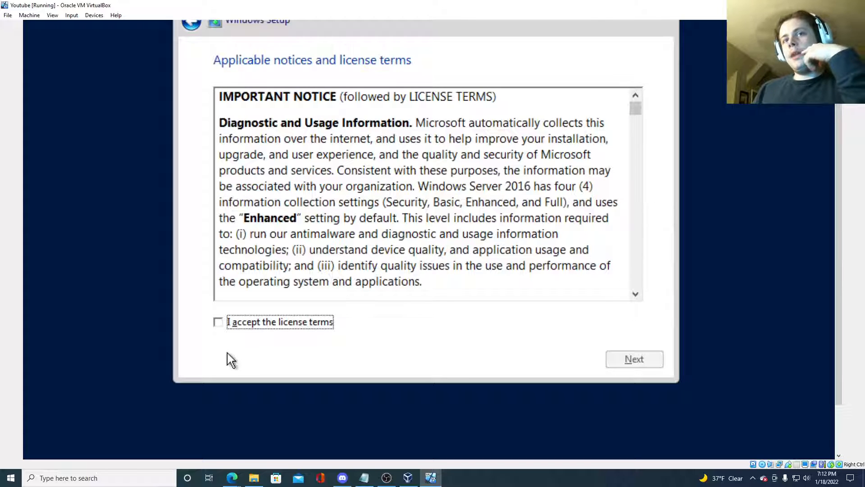
Step: Accept the Windows Server 2016 license terms and continue to the choice of installation type
left_click(232, 327)
left_click(648, 366)
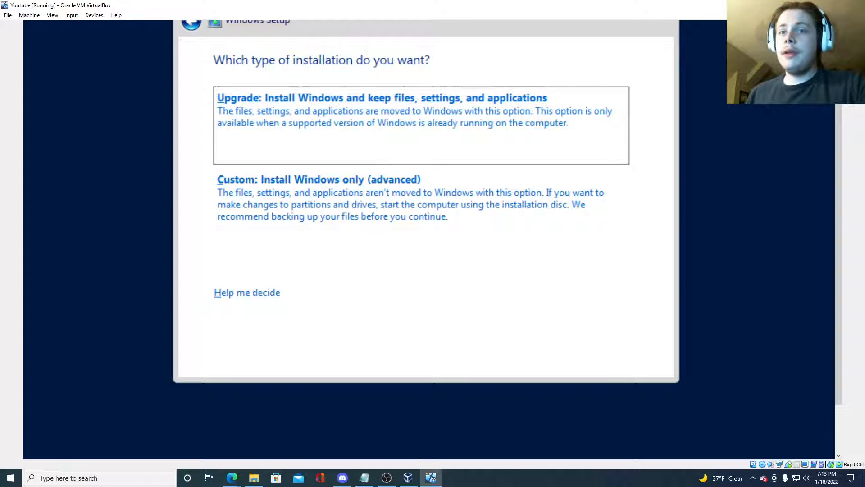
Step: Examine the Youtube machine's general settings and the commands available for the Youtube and Server 1.1 machines in VirtualBox Manager
left_click(408, 477)
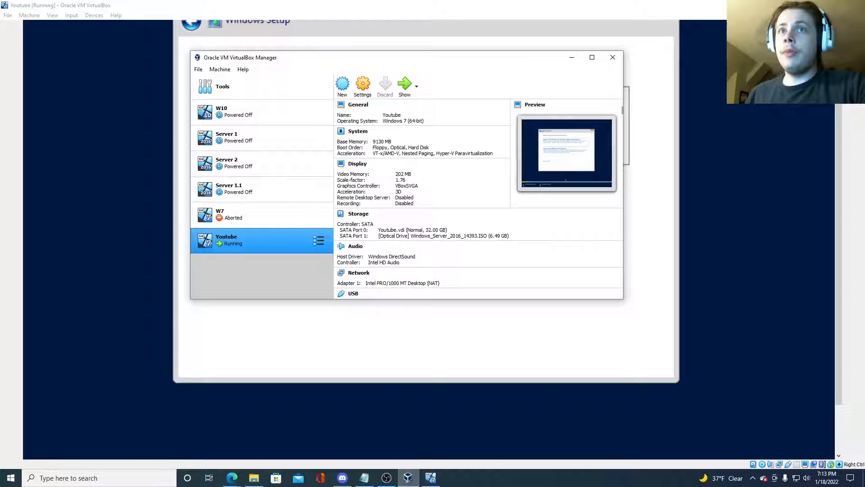
right_click(275, 250)
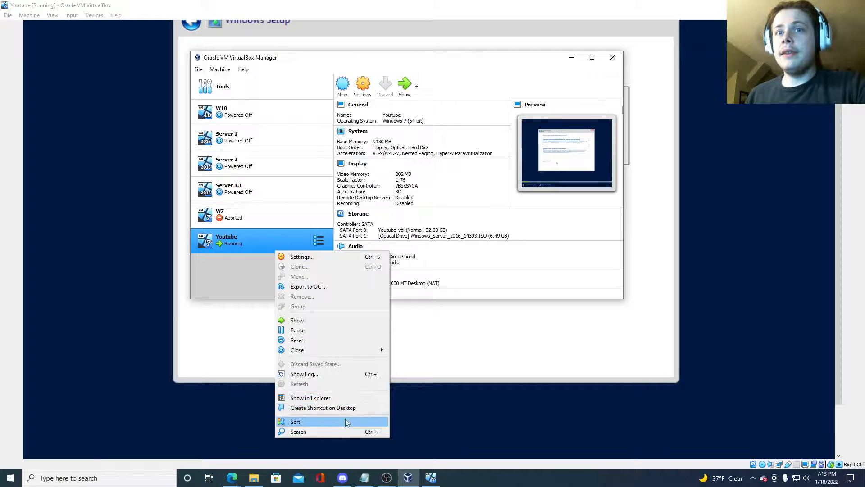
left_click(253, 256)
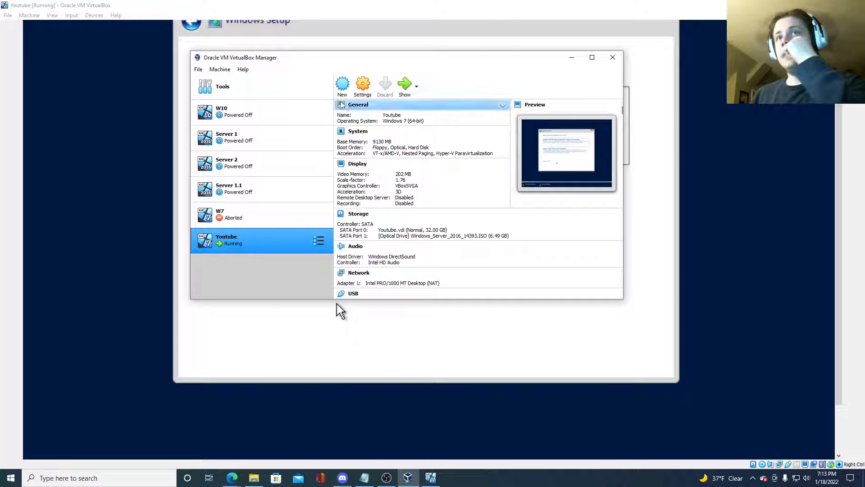
left_click(355, 89)
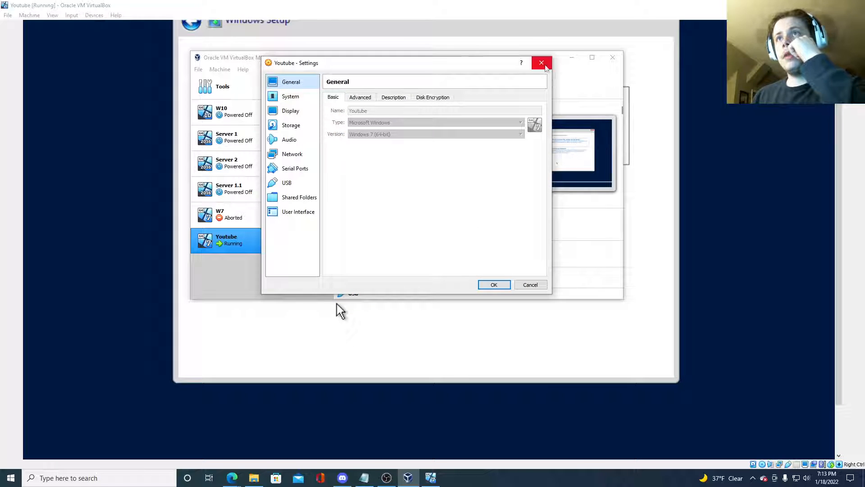
left_click(543, 62)
left_click(291, 185)
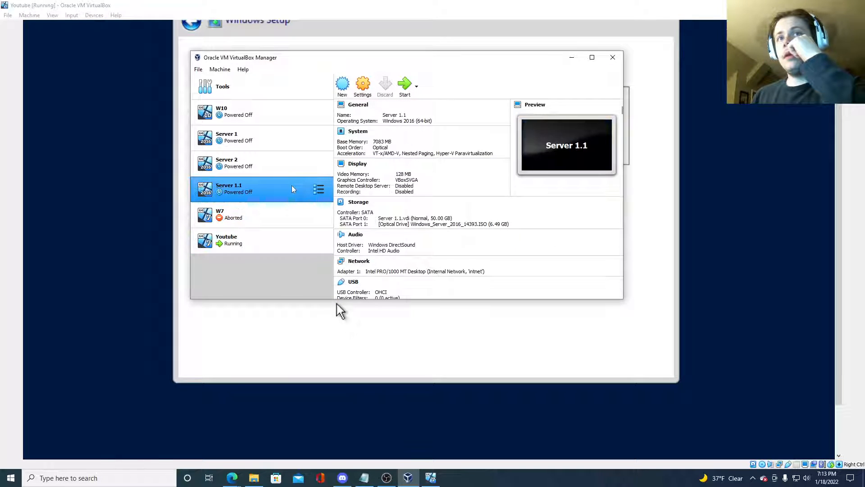
right_click(292, 186)
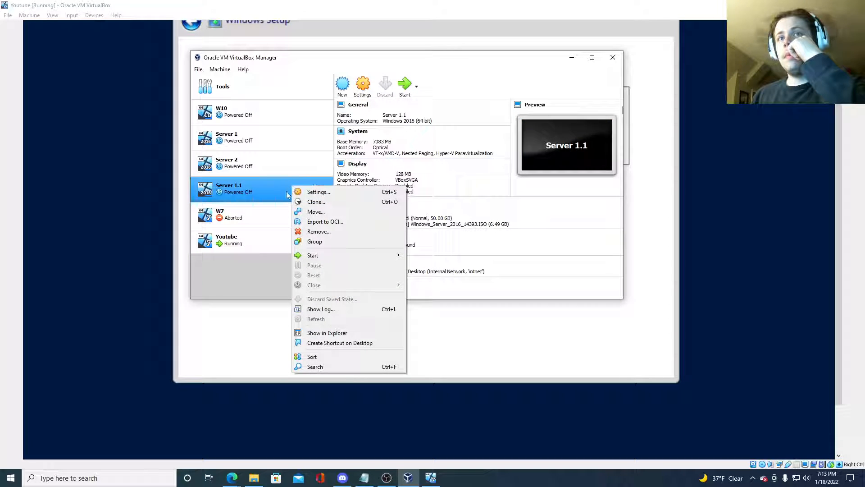
left_click(263, 244)
right_click(264, 244)
left_click(548, 287)
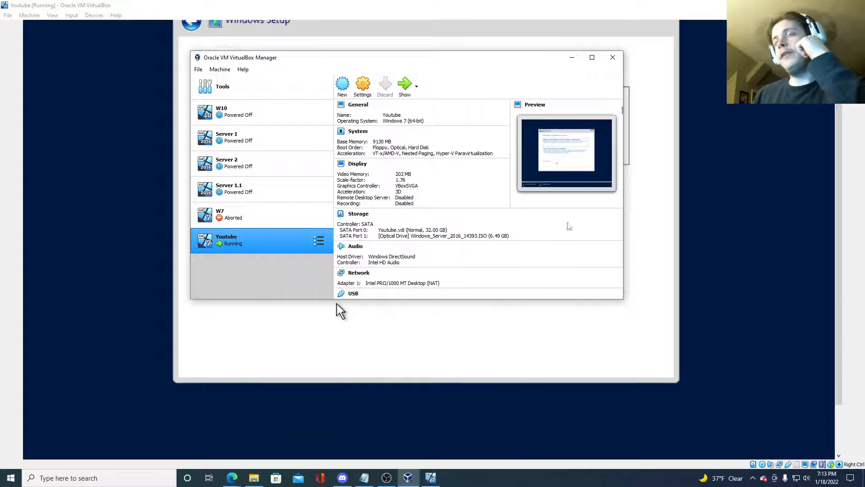
left_click(572, 57)
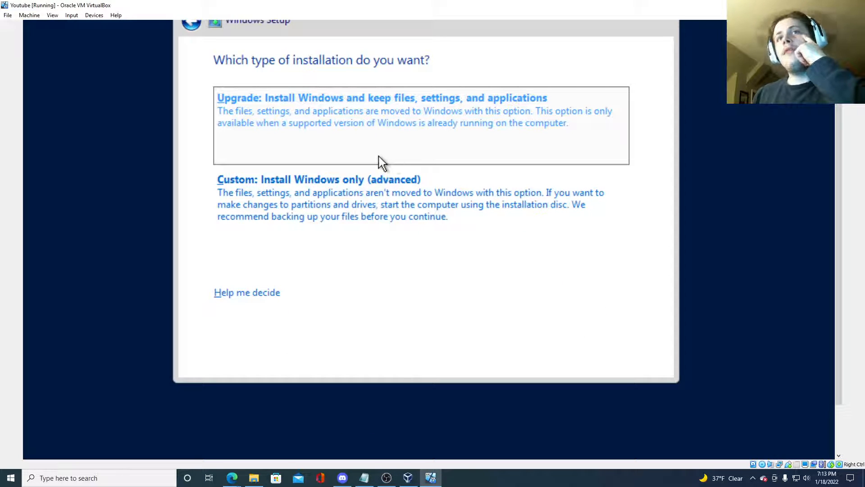
Step: Choose the custom Windows-only installation and start installing on Drive 0 Unallocated Space
left_click(383, 193)
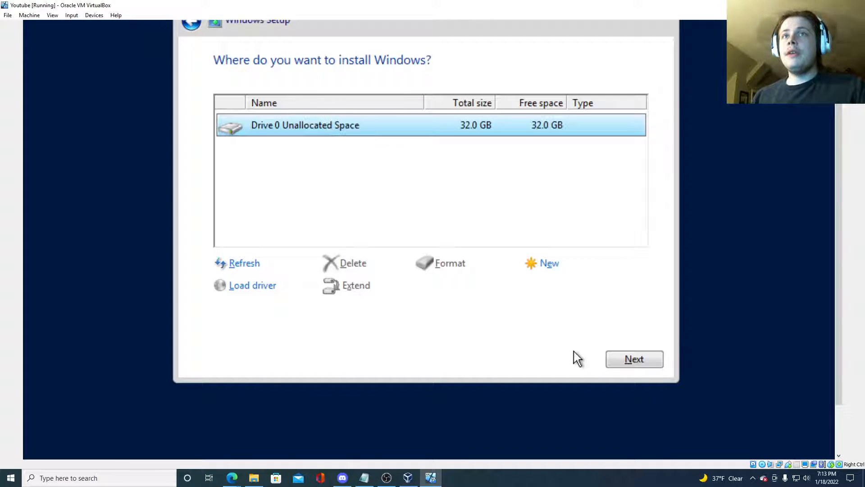
left_click(631, 358)
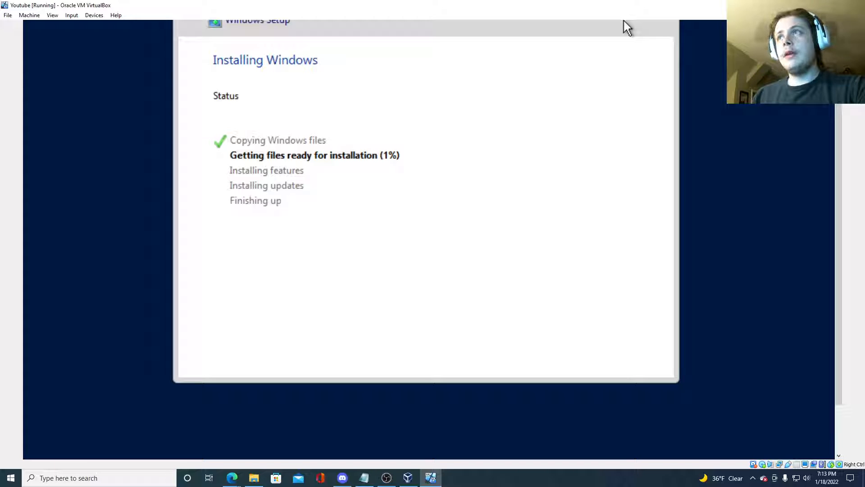
Step: Power off the Youtube virtual machine during the installation and bring up the VirtualBox Manager
left_click(855, 5)
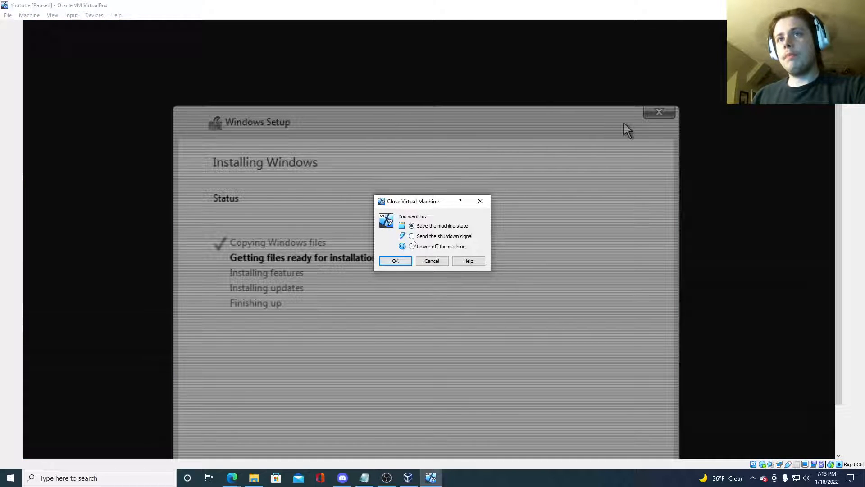
left_click(406, 261)
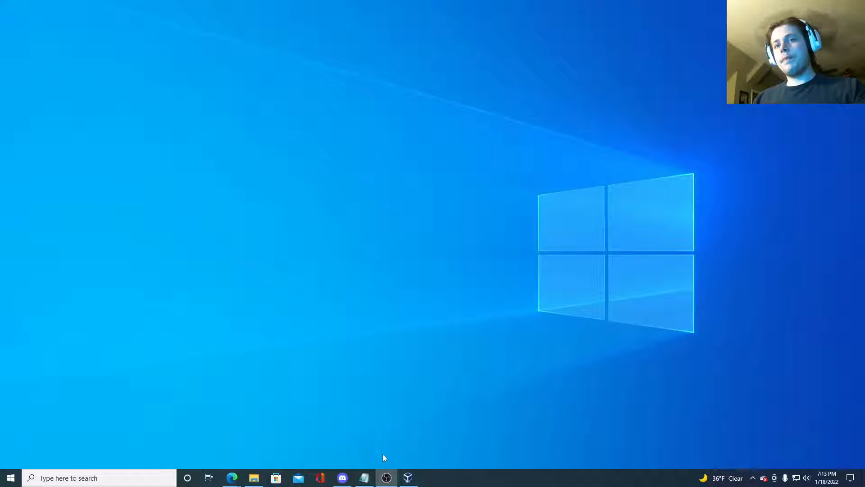
left_click(408, 477)
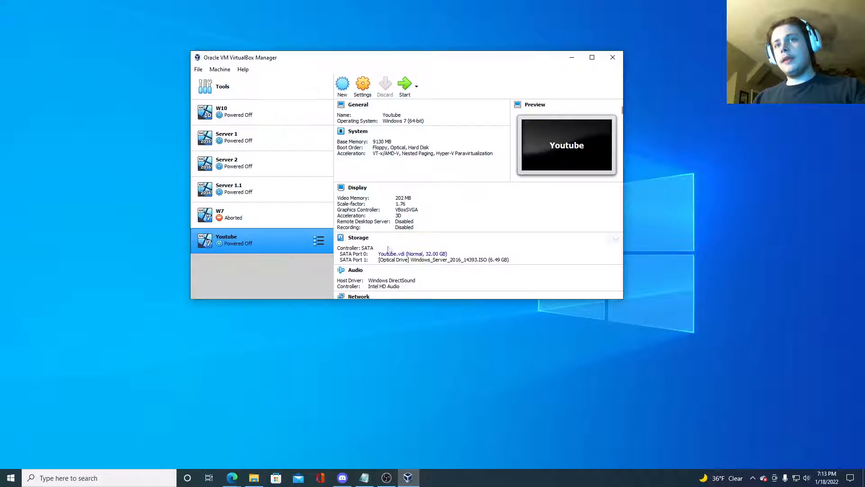
left_click_drag(331, 59, 318, 46)
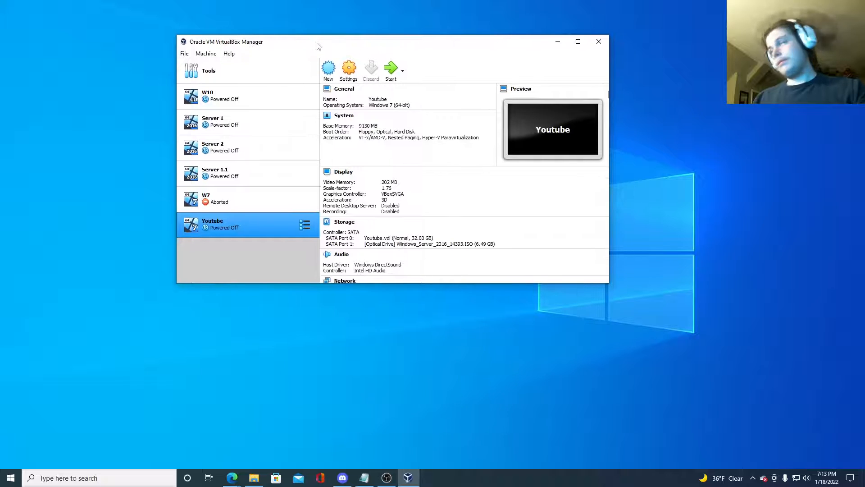
left_click(349, 70)
left_click(528, 47)
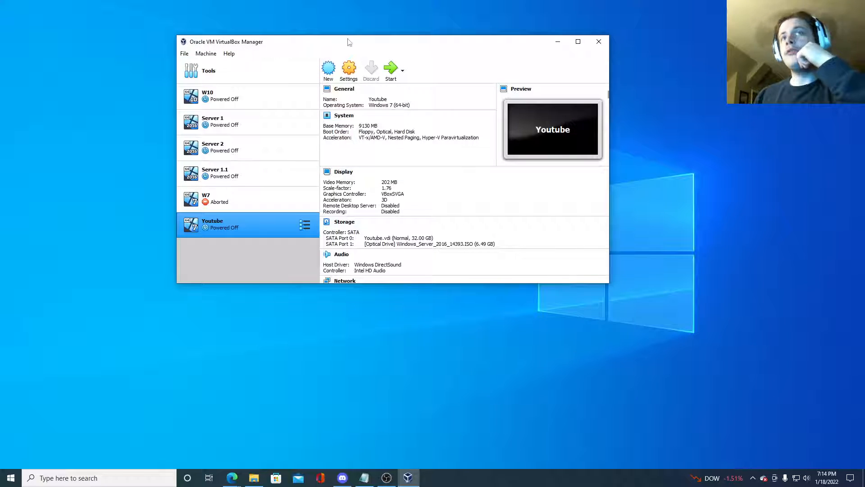
left_click_drag(348, 42, 334, 24)
left_click_drag(436, 32, 441, 47)
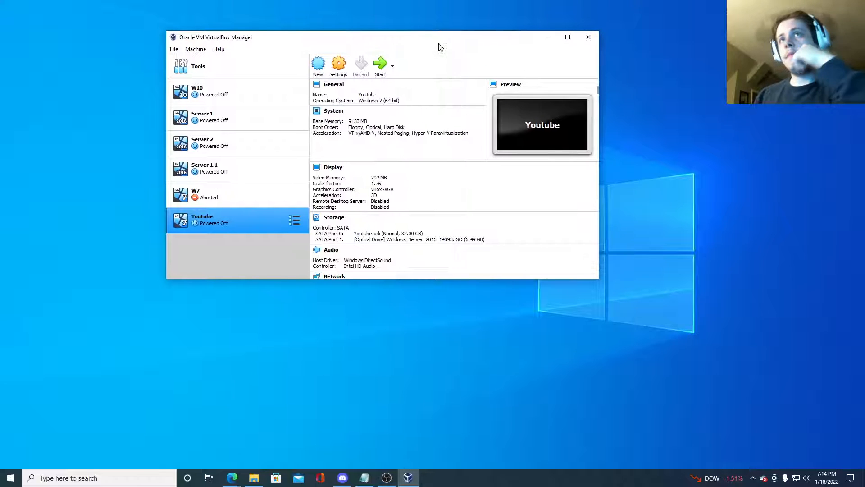
left_click_drag(289, 39, 289, 55)
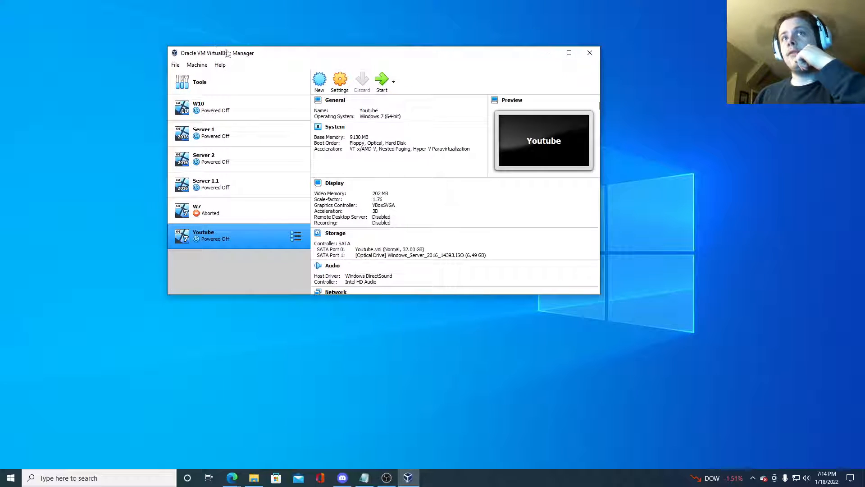
left_click_drag(359, 58, 359, 54)
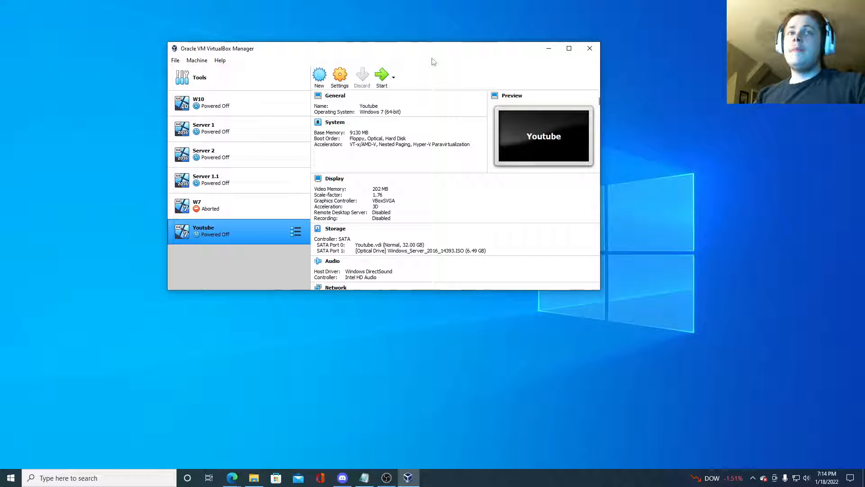
left_click_drag(431, 52, 447, 135)
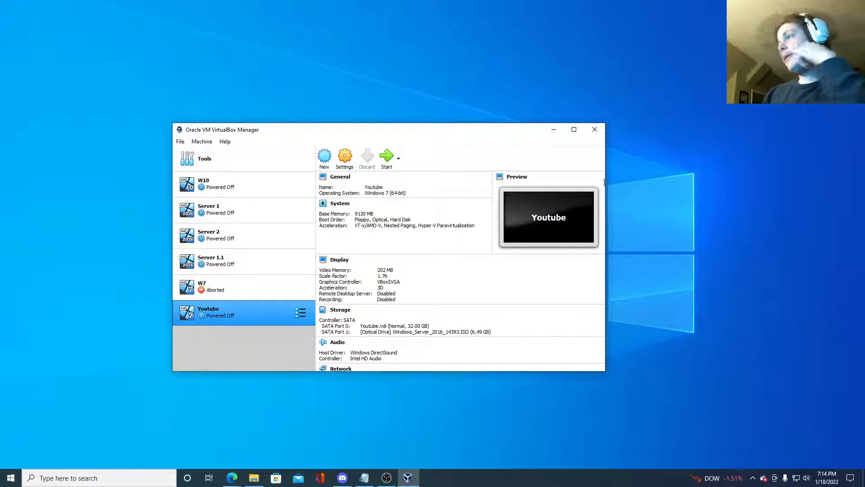